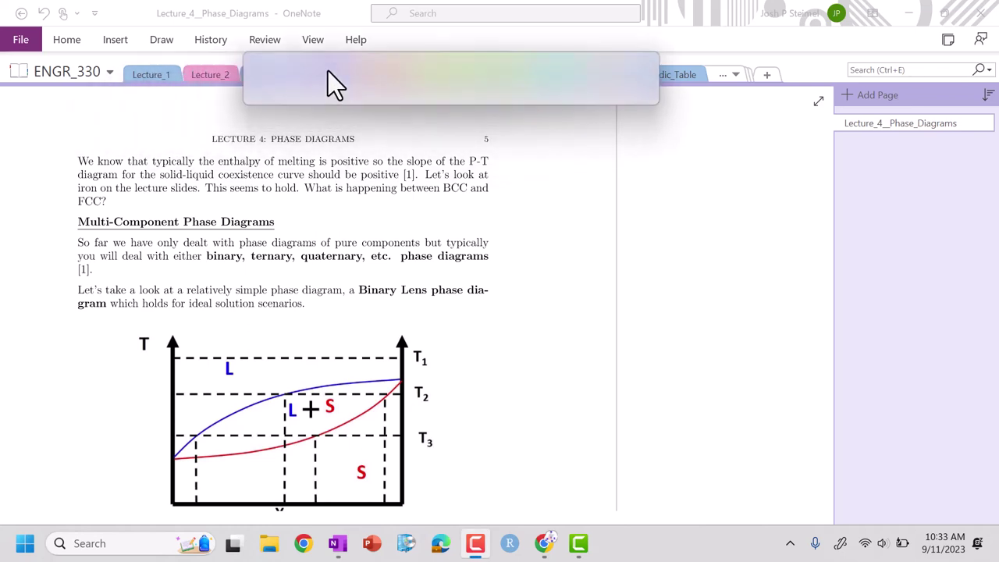
# Step: Circle the Multi-Component Phase Diagrams heading in red, underline 'binary' and circle 'ternary, quaternary'
pyautogui.moveTo(328, 71); pyautogui.dragTo(468, 34)
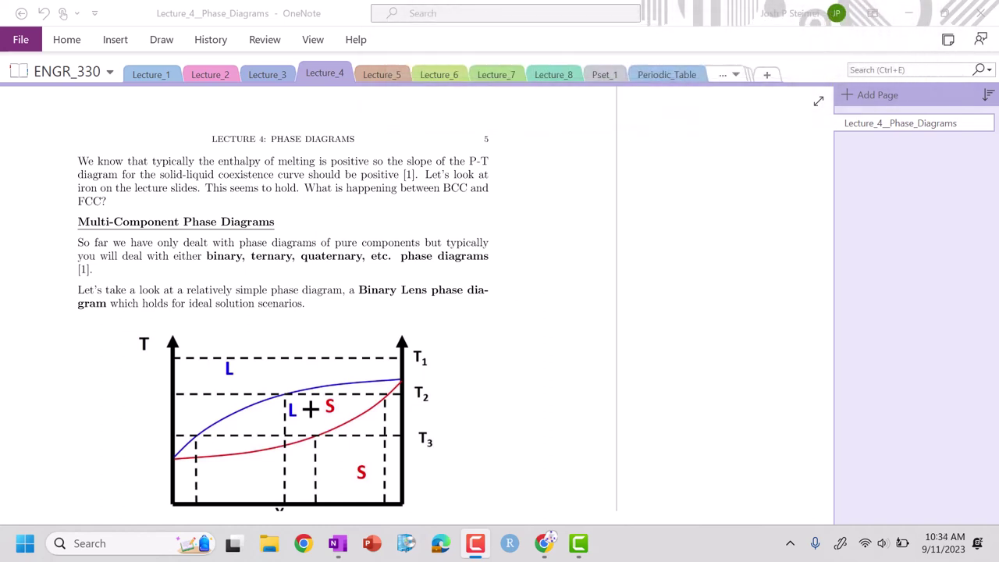
pyautogui.moveTo(212, 207)
pyautogui.mouseDown()
pyautogui.moveTo(163, 203)
pyautogui.moveTo(106, 234)
pyautogui.moveTo(187, 199)
pyautogui.mouseUp()
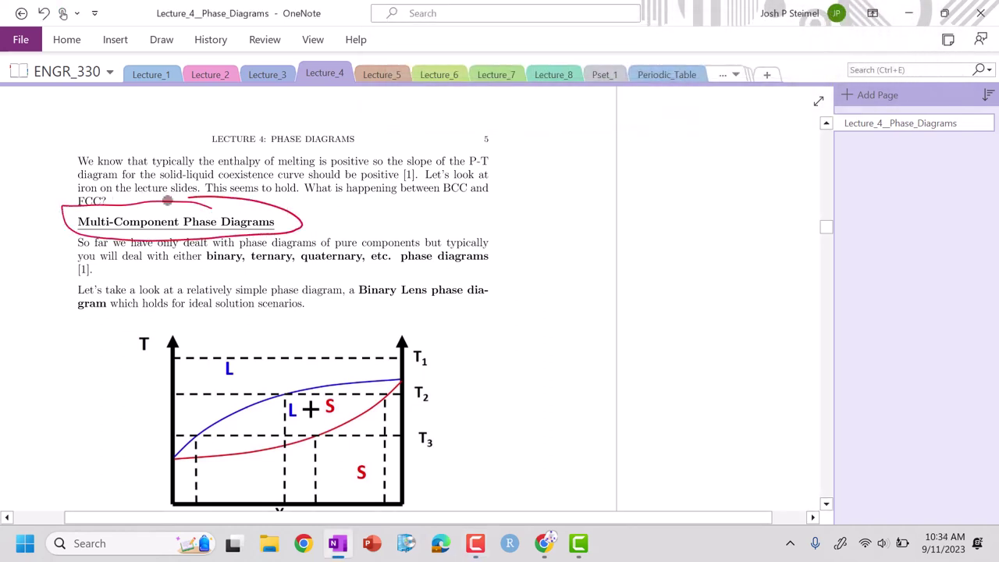
pyautogui.scroll(-2, 125, 201)
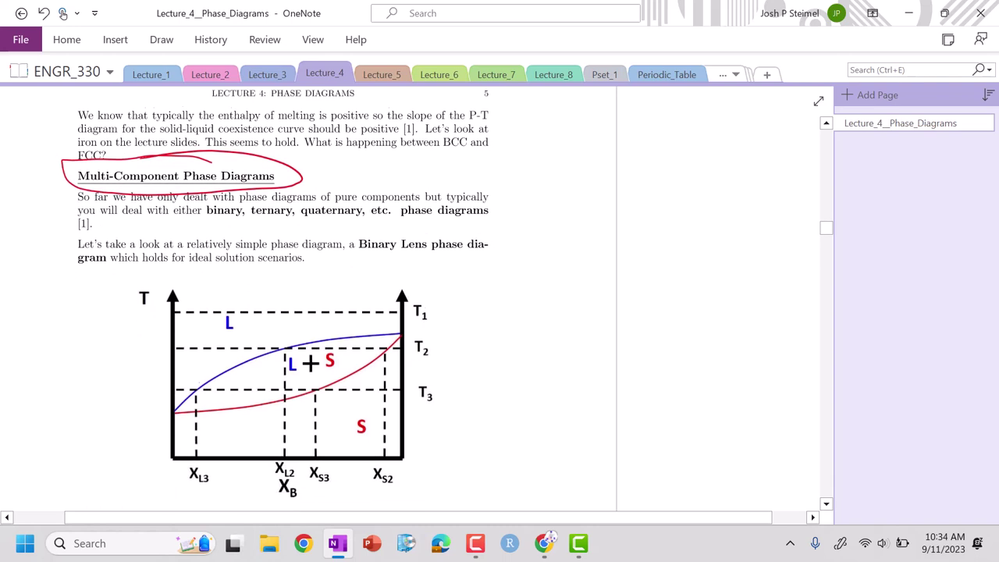
pyautogui.moveTo(198, 203)
pyautogui.mouseDown()
pyautogui.moveTo(373, 204)
pyautogui.moveTo(243, 193)
pyautogui.moveTo(290, 187)
pyautogui.mouseUp()
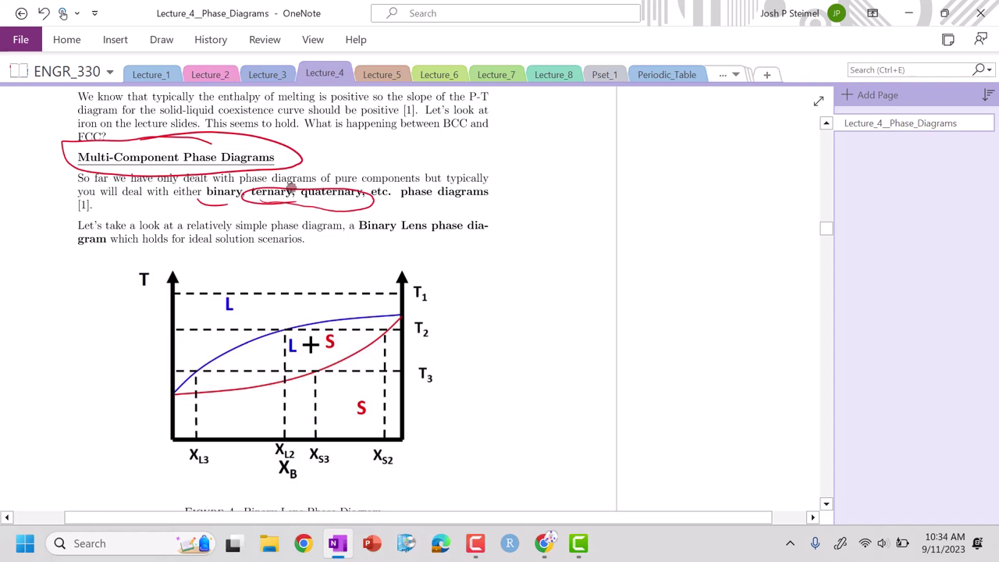
pyautogui.scroll(-2, 313, 296)
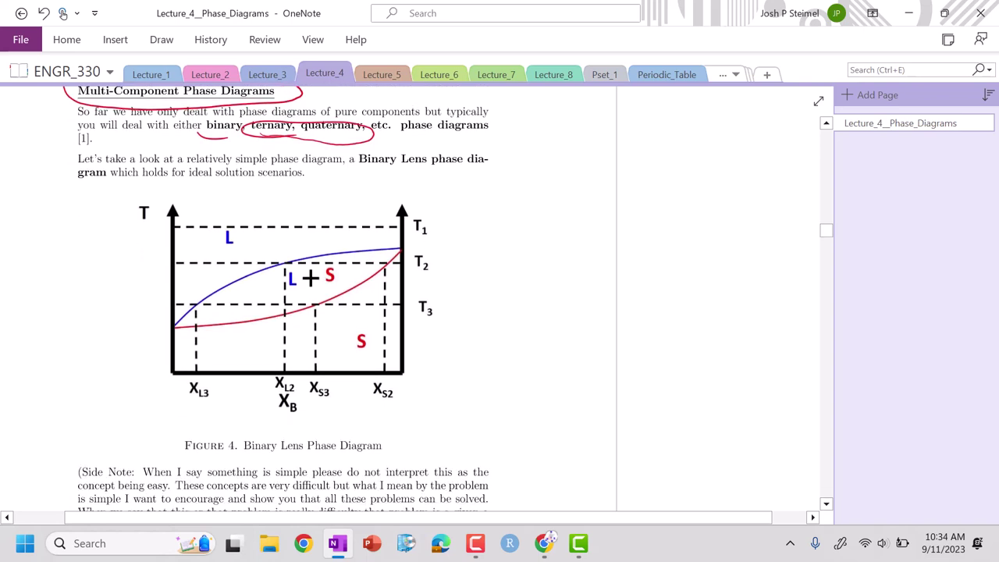
# Step: Label the axis ends A and B in red, erasing a mistaken stroke along the way
pyautogui.moveTo(171, 382)
pyautogui.mouseDown()
pyautogui.moveTo(156, 411)
pyautogui.moveTo(173, 418)
pyautogui.moveTo(177, 398)
pyautogui.mouseUp()
pyautogui.moveTo(410, 394)
pyautogui.mouseDown()
pyautogui.moveTo(186, 388)
pyautogui.moveTo(179, 403)
pyautogui.moveTo(195, 402)
pyautogui.moveTo(199, 413)
pyautogui.mouseUp()
pyautogui.moveTo(199, 387); pyautogui.dragTo(202, 400)
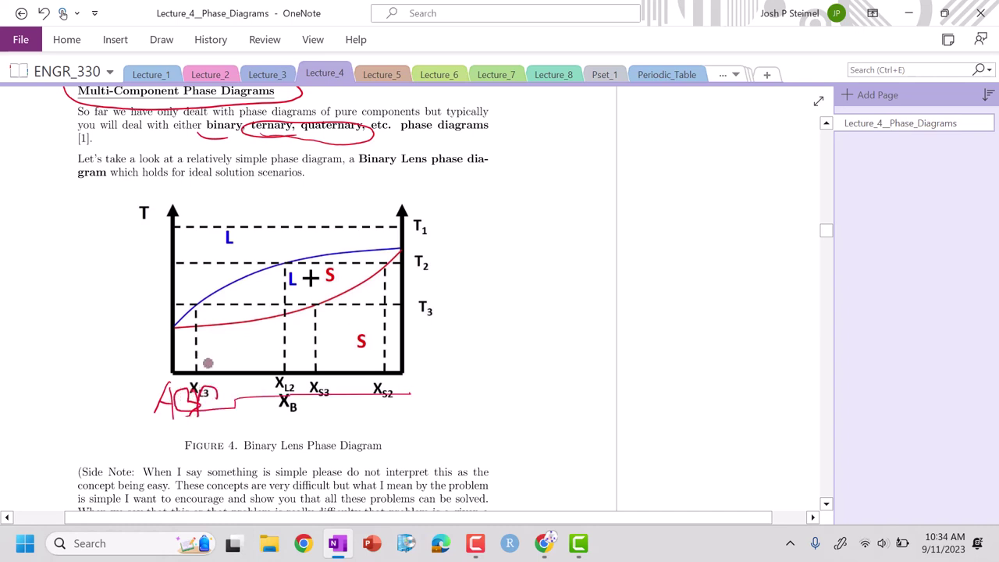
pyautogui.moveTo(352, 434)
pyautogui.mouseDown()
pyautogui.moveTo(224, 445)
pyautogui.moveTo(183, 402)
pyautogui.moveTo(143, 411)
pyautogui.mouseUp()
pyautogui.moveTo(154, 382); pyautogui.dragTo(166, 412)
pyautogui.moveTo(146, 401); pyautogui.dragTo(162, 398)
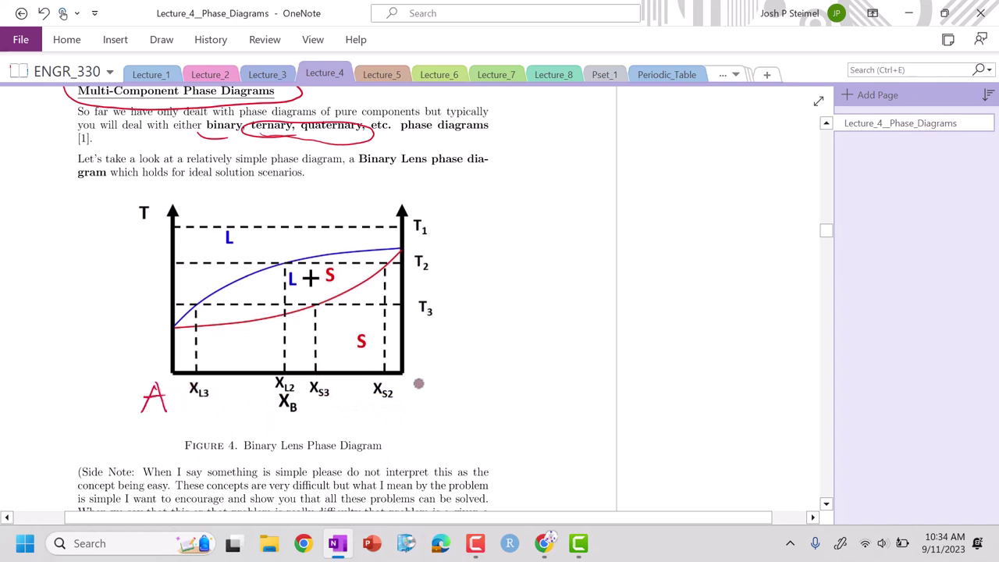
pyautogui.moveTo(416, 383); pyautogui.dragTo(415, 404)
# Step: Write X_B = x_B/(x_A+x_B) beneath the axis and underline 'Binary Lens phase diagram'
pyautogui.moveTo(313, 416); pyautogui.dragTo(331, 434)
pyautogui.moveTo(327, 416)
pyautogui.mouseDown()
pyautogui.moveTo(316, 434)
pyautogui.moveTo(337, 439)
pyautogui.moveTo(391, 409)
pyautogui.moveTo(403, 426)
pyautogui.moveTo(381, 441)
pyautogui.moveTo(388, 454)
pyautogui.moveTo(428, 446)
pyautogui.moveTo(441, 458)
pyautogui.mouseUp()
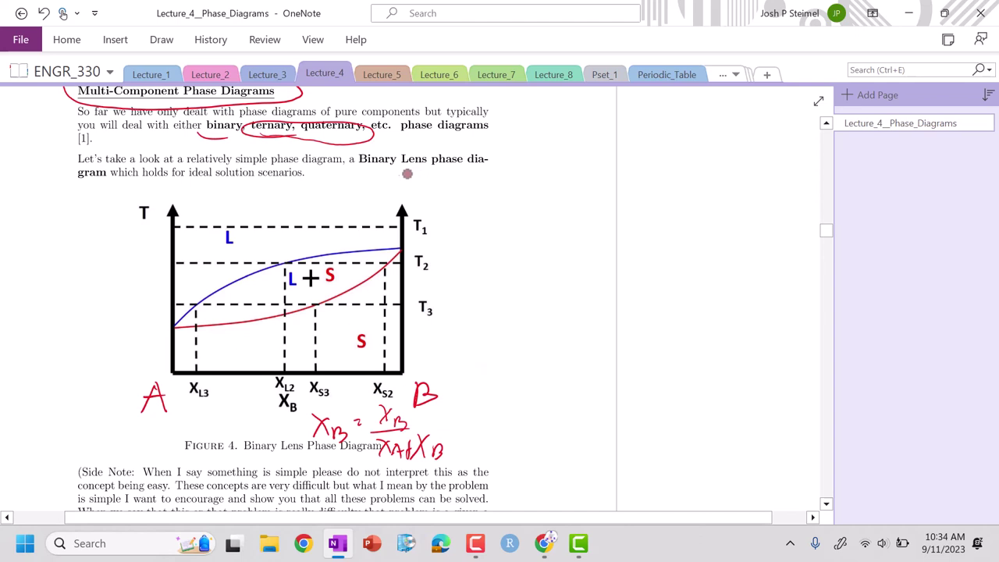
pyautogui.moveTo(373, 161); pyautogui.dragTo(515, 167)
pyautogui.moveTo(68, 177); pyautogui.dragTo(106, 173)
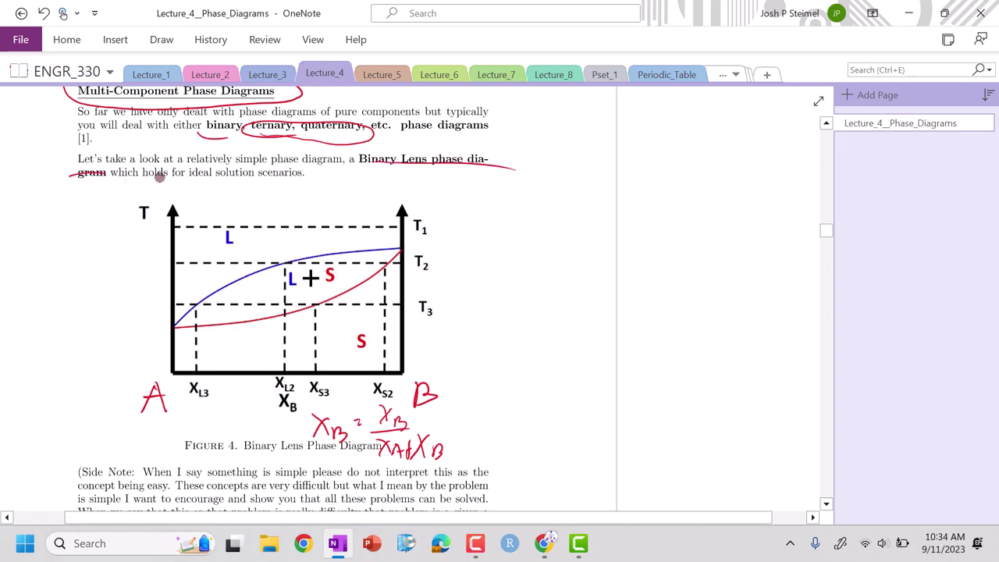
# Step: Find equation (12) on page 6 and circle D + P = C + 1 in red ink
pyautogui.scroll(-5, 159, 177)
pyautogui.scroll(4, 159, 177)
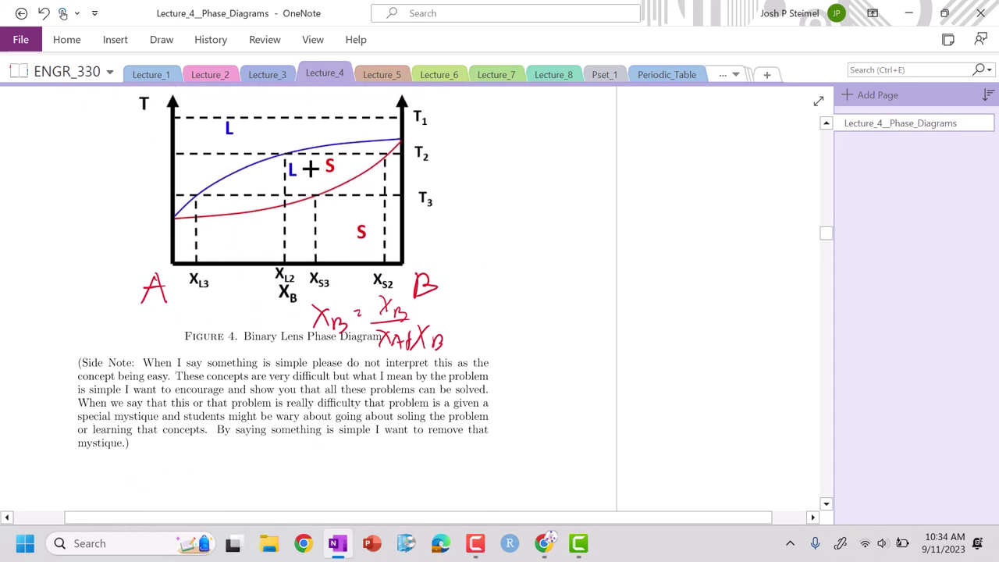
pyautogui.scroll(-10, 309, 296)
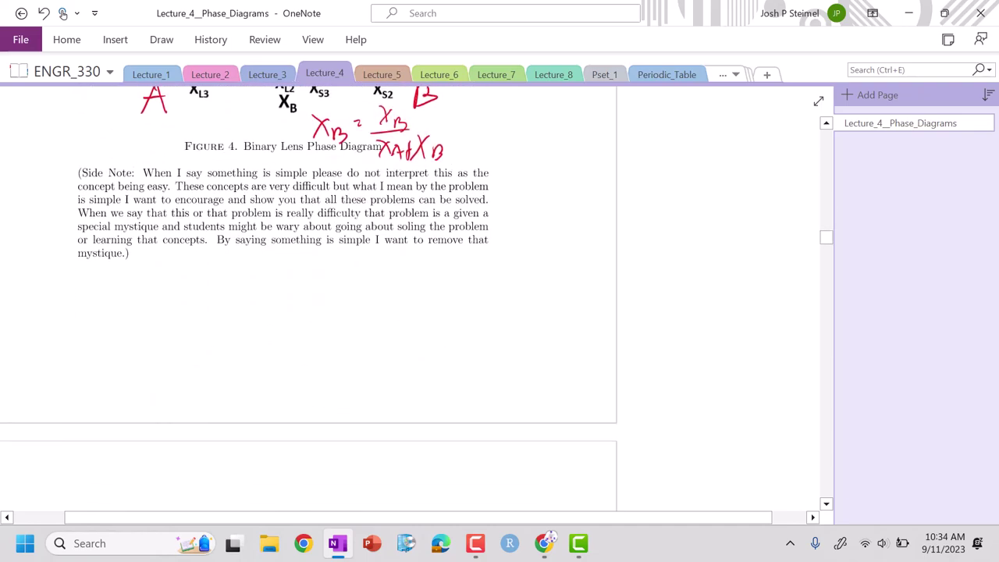
pyautogui.scroll(1, 308, 296)
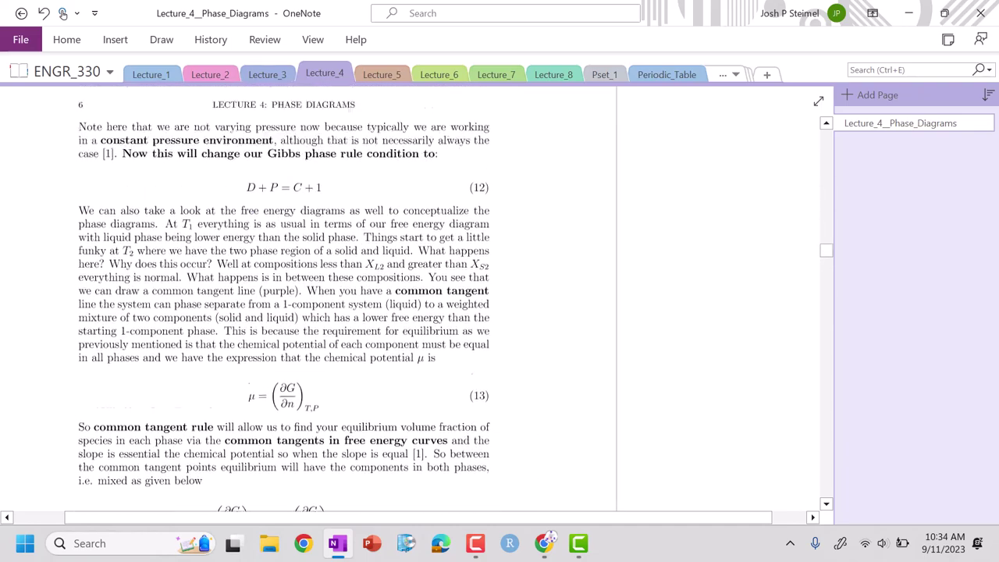
pyautogui.scroll(-8, 308, 297)
pyautogui.scroll(8, 308, 297)
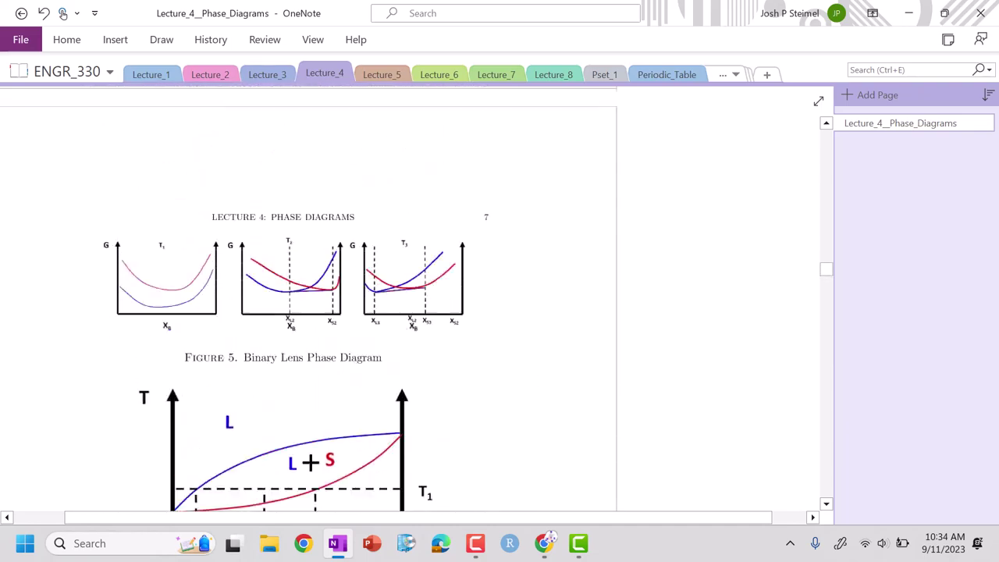
pyautogui.scroll(2, 308, 297)
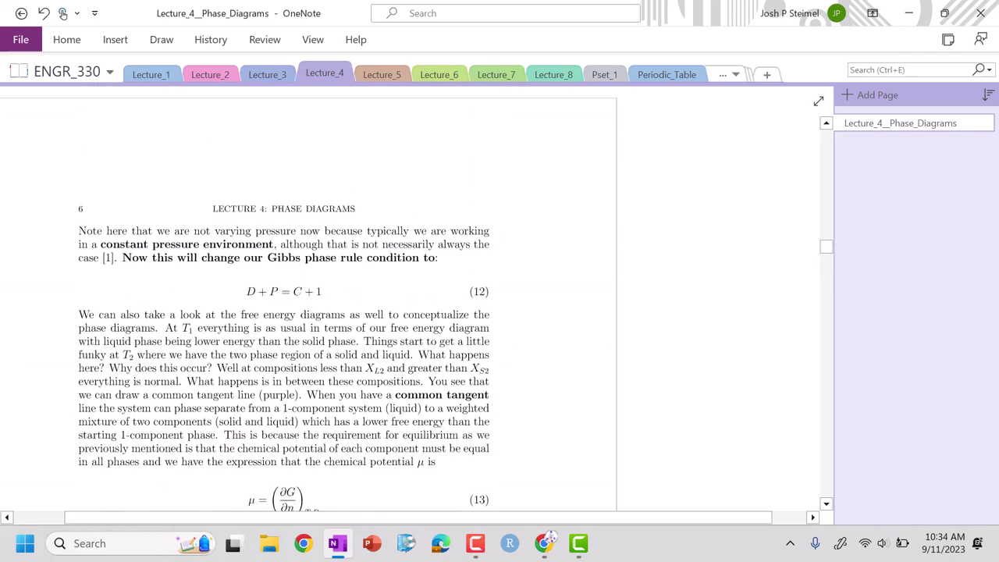
pyautogui.scroll(5, 308, 297)
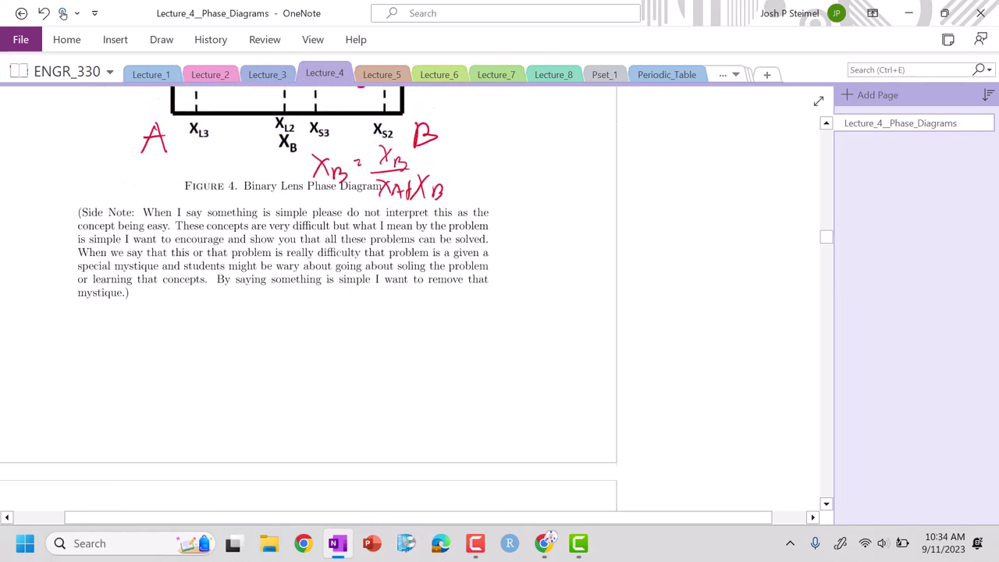
pyautogui.scroll(-4, 309, 297)
pyautogui.moveTo(333, 374)
pyautogui.mouseDown()
pyautogui.moveTo(226, 381)
pyautogui.moveTo(313, 373)
pyautogui.mouseUp()
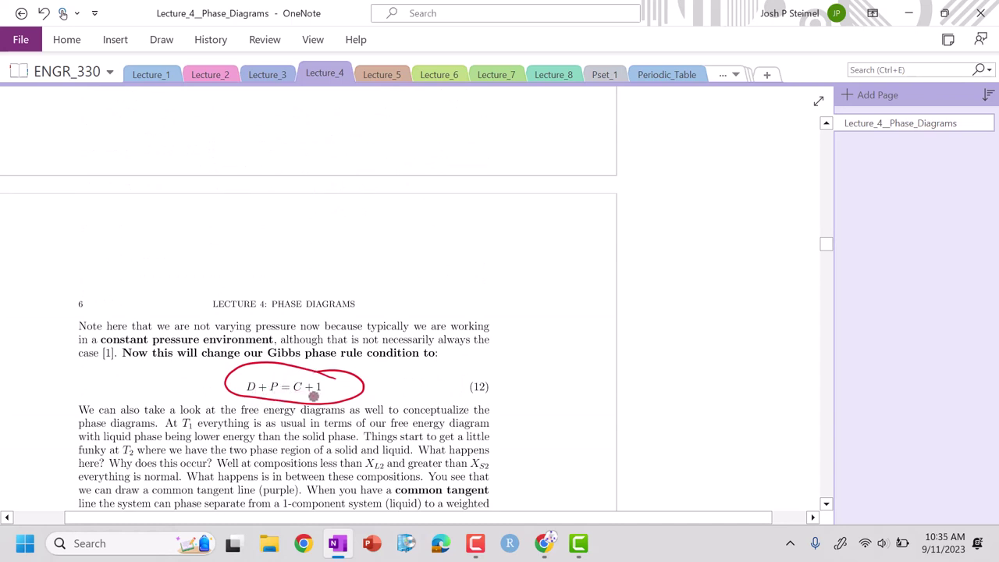
pyautogui.scroll(-2, 313, 383)
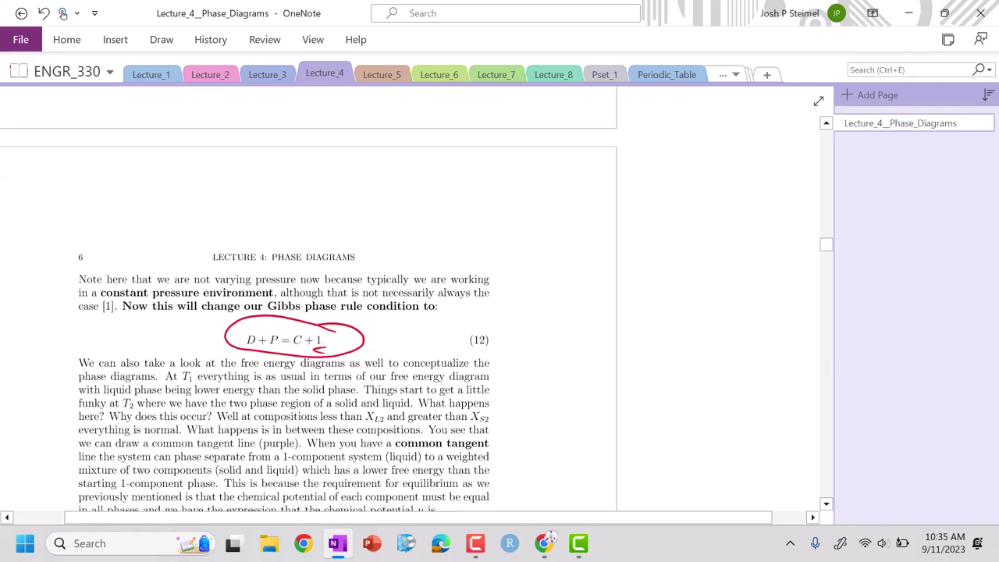
pyautogui.scroll(-10, 313, 312)
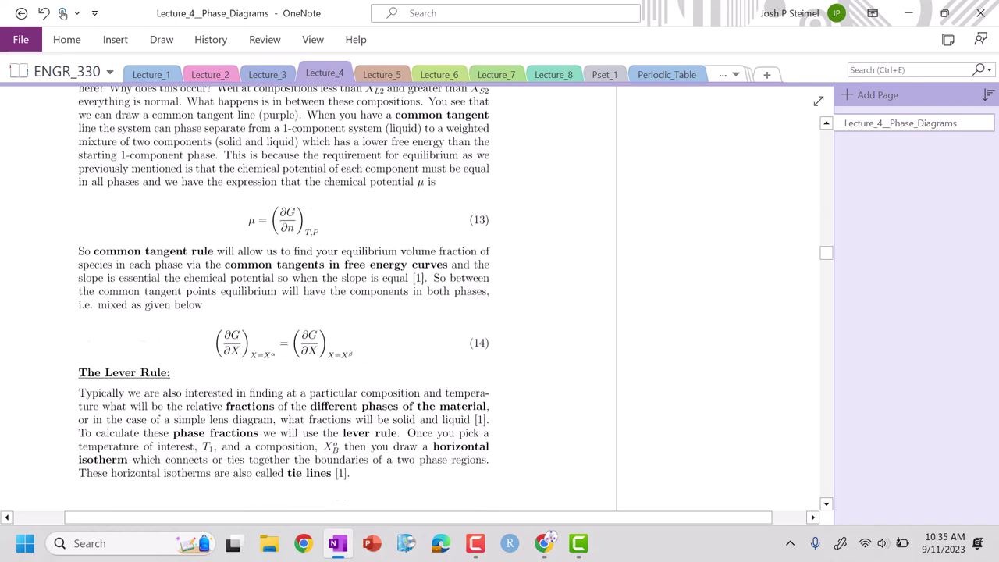
# Step: Trace the T1 dashed line on the phase diagram in red ink
pyautogui.scroll(-2, 312, 312)
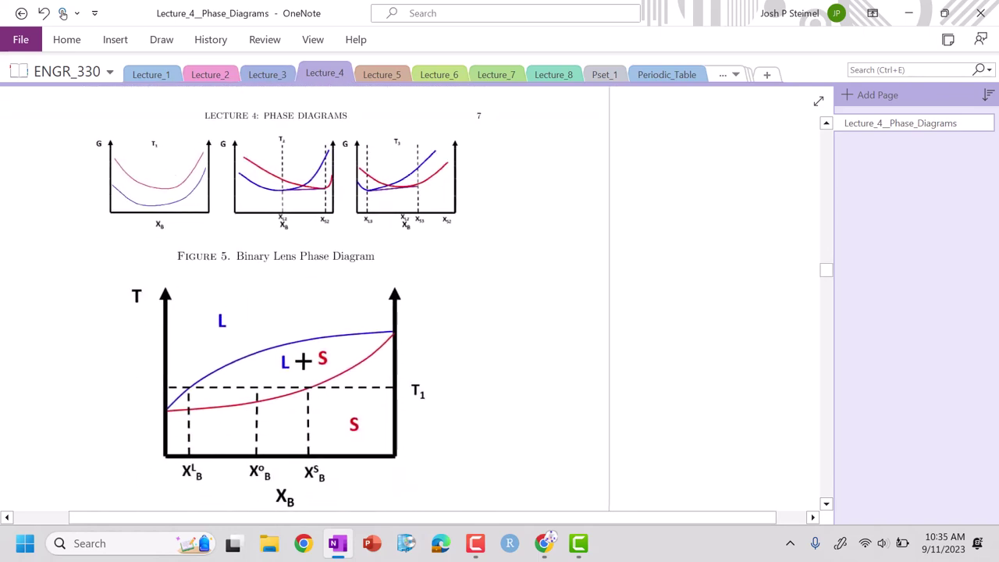
pyautogui.hscroll(1, 312, 312)
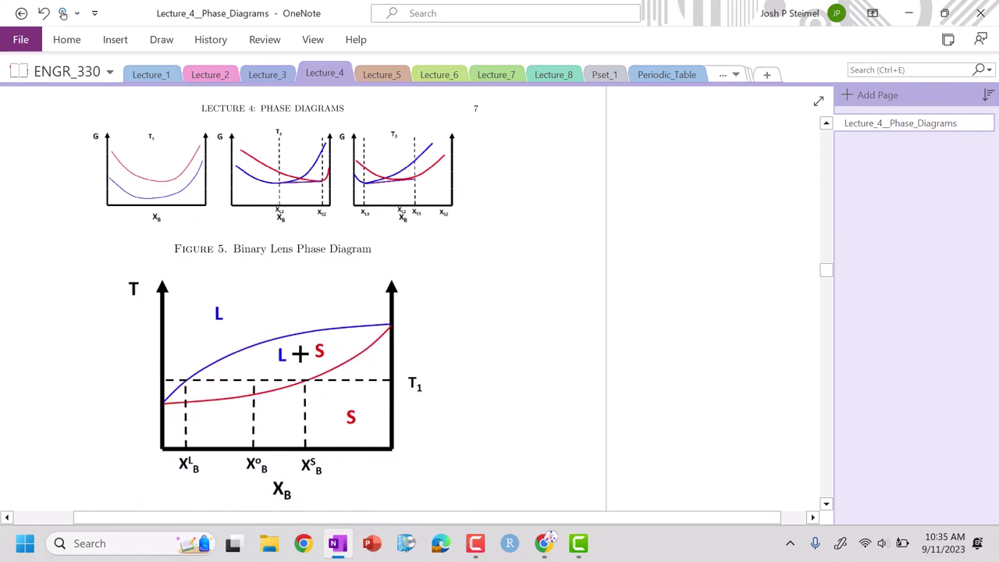
pyautogui.scroll(-1, 312, 312)
pyautogui.scroll(12, 312, 312)
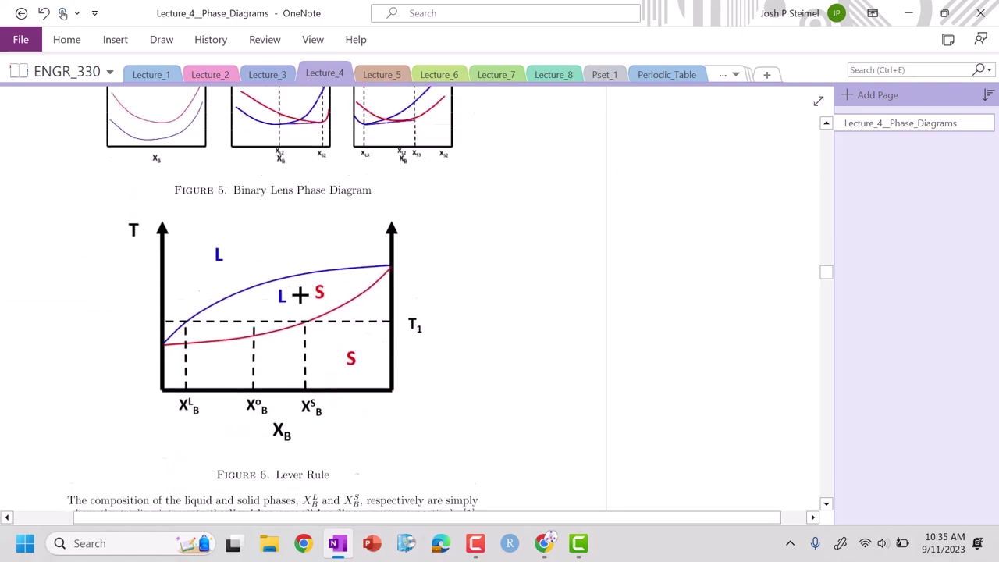
pyautogui.scroll(-5, 312, 312)
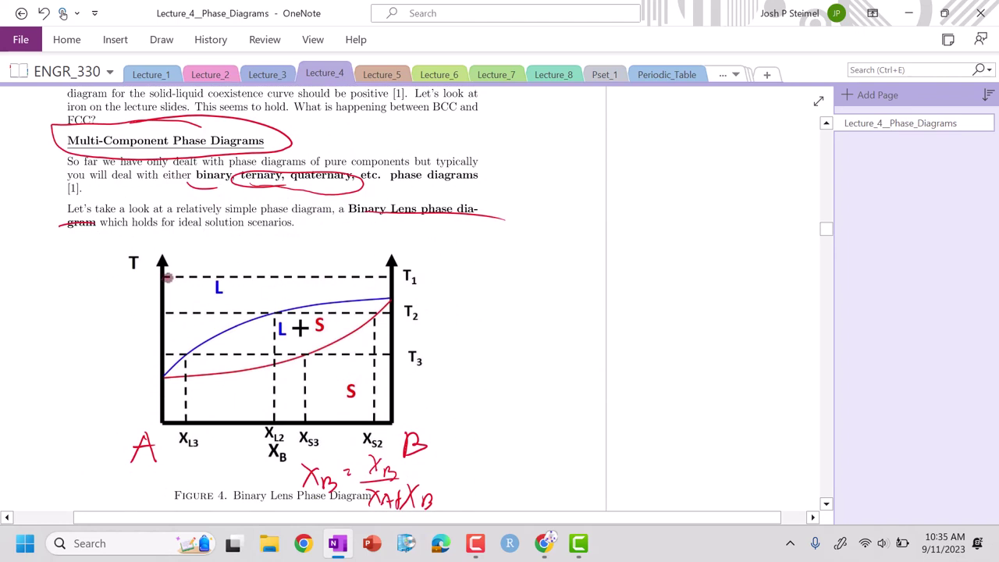
pyautogui.moveTo(167, 278); pyautogui.dragTo(388, 278)
# Step: Scroll back to Figure 4, the Binary Lens Phase Diagram, and its introductory lines
pyautogui.scroll(-2, 266, 276)
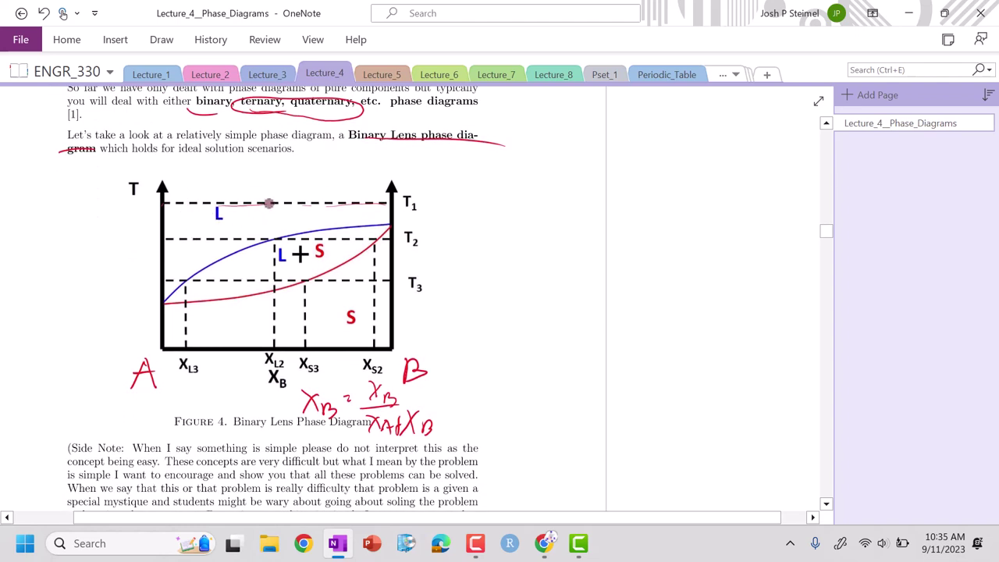
pyautogui.scroll(-1, 328, 297)
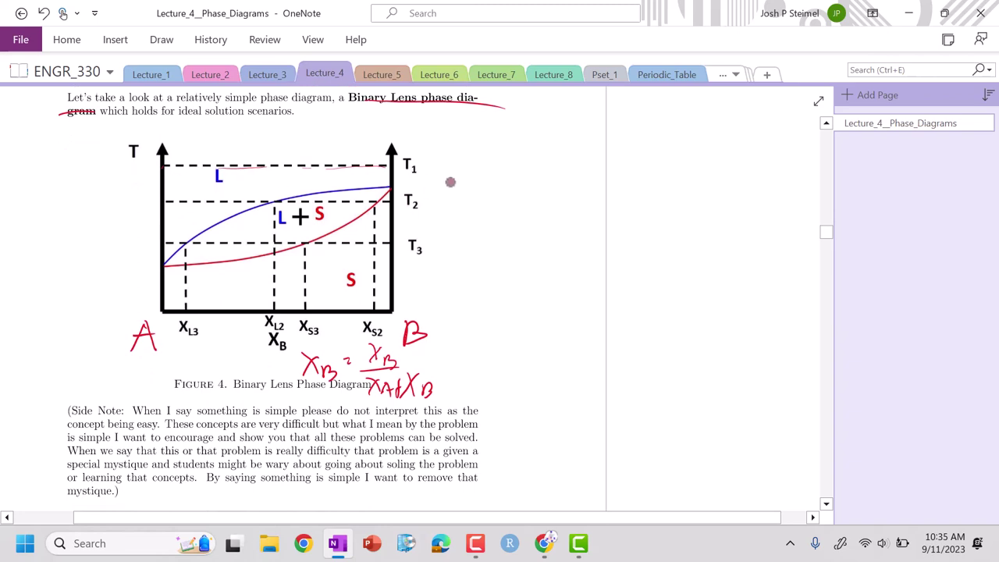
pyautogui.scroll(-10, 492, 261)
pyautogui.scroll(-20, 312, 312)
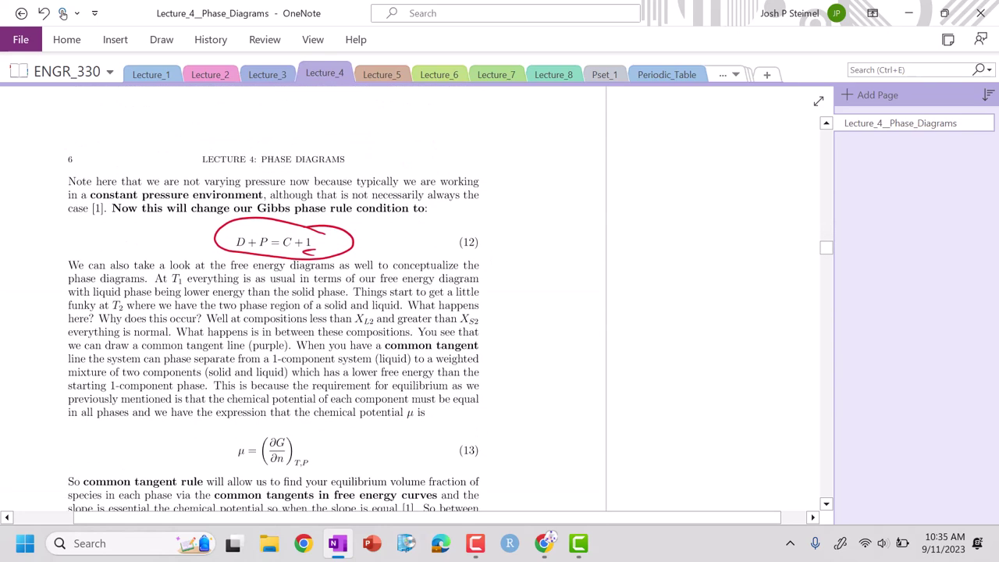
pyautogui.scroll(-5, 303, 297)
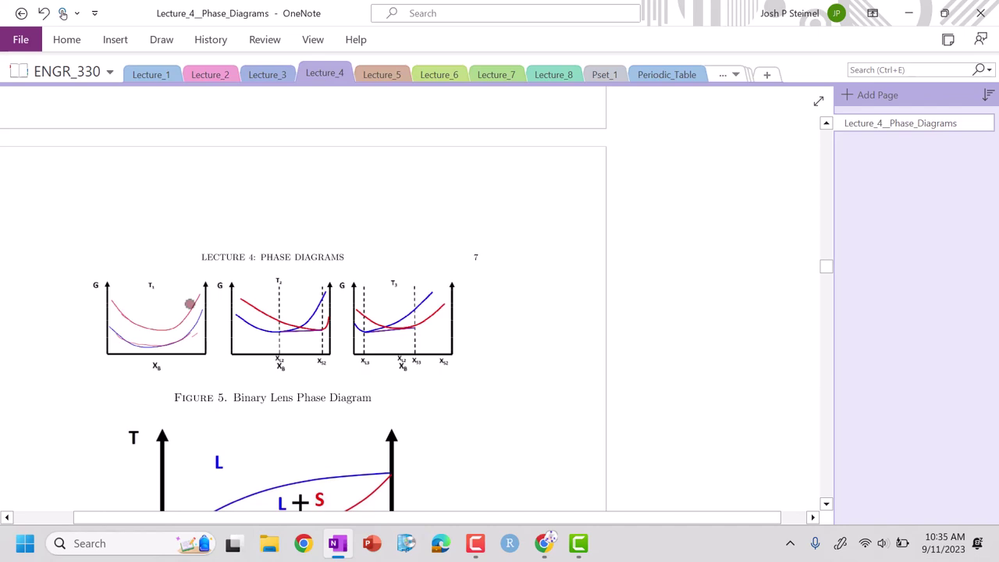
pyautogui.scroll(15, 190, 304)
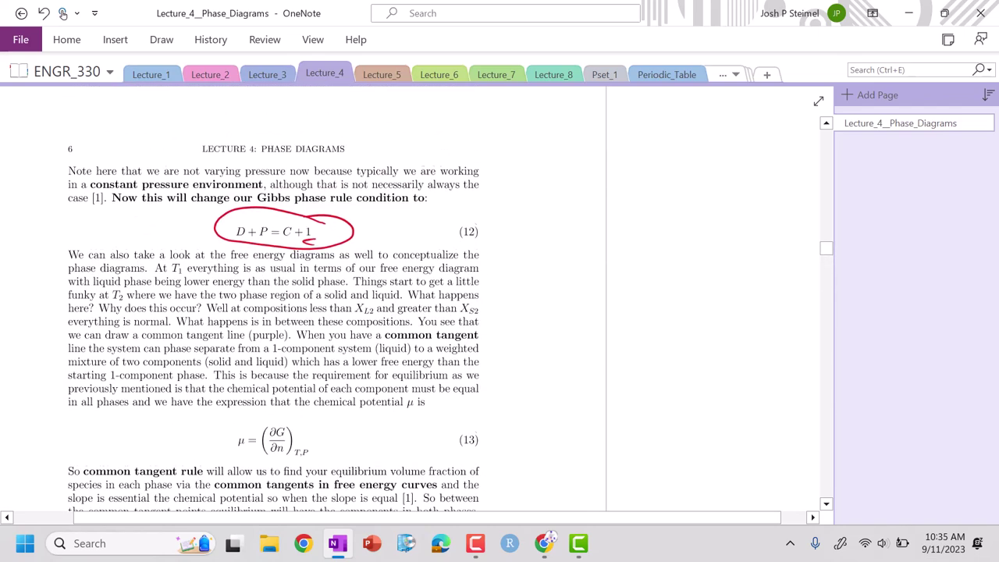
pyautogui.scroll(10, 303, 299)
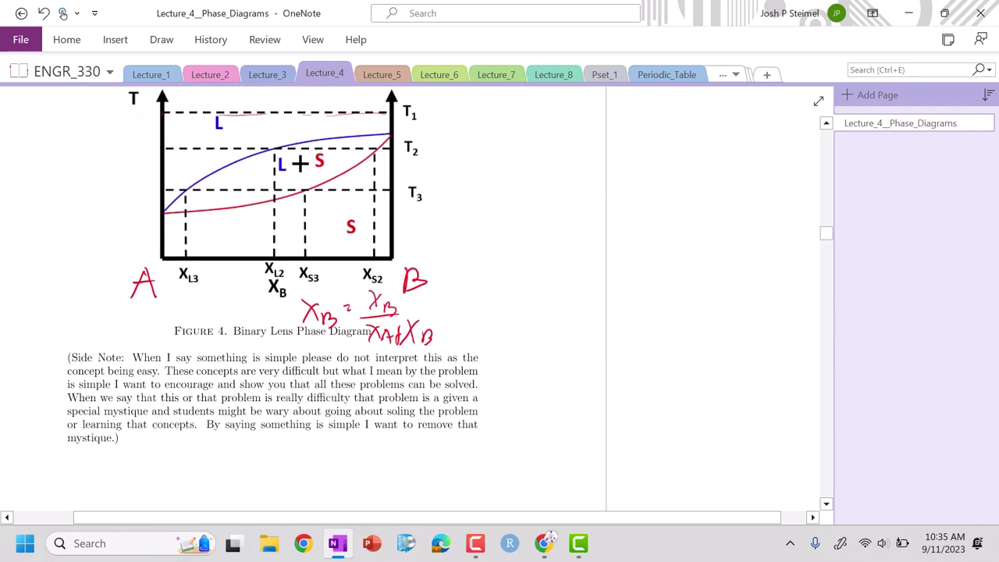
pyautogui.scroll(1, 303, 299)
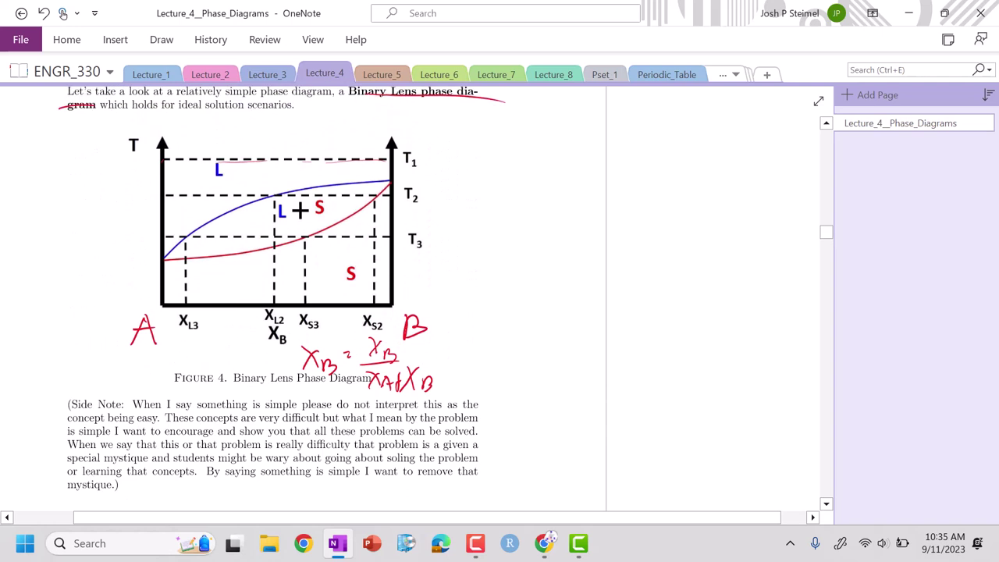
# Step: Trace the T2 dashed line in red, circle the L + S label, and underline X_S2
pyautogui.moveTo(165, 196); pyautogui.dragTo(264, 196)
pyautogui.moveTo(333, 204); pyautogui.dragTo(317, 193)
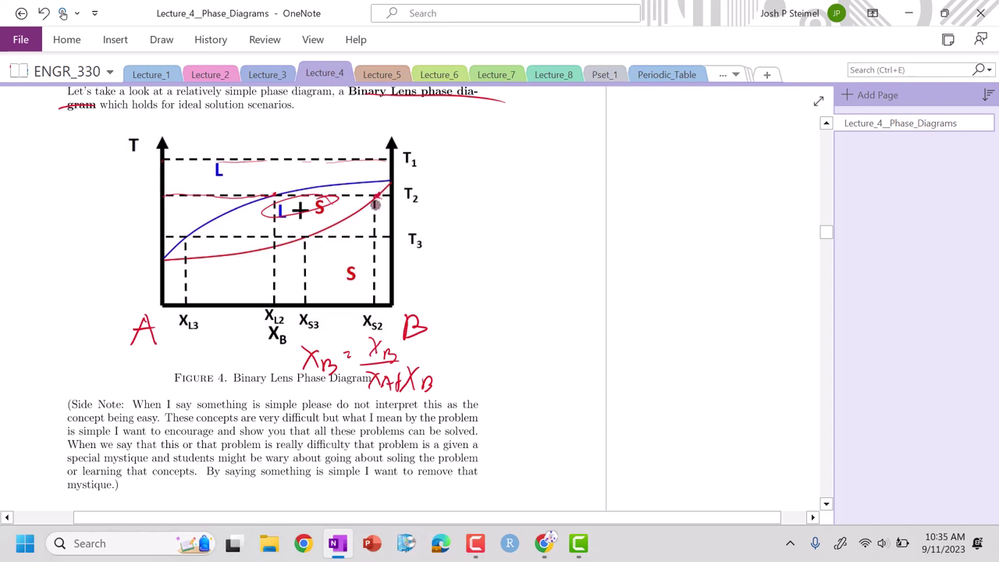
pyautogui.moveTo(364, 327); pyautogui.dragTo(383, 331)
# Step: Draw a red G versus X_B plot frame beside the diagram, marking X_L2 and X_S2
pyautogui.moveTo(502, 145)
pyautogui.mouseDown()
pyautogui.moveTo(502, 314)
pyautogui.moveTo(694, 326)
pyautogui.moveTo(699, 147)
pyautogui.mouseUp()
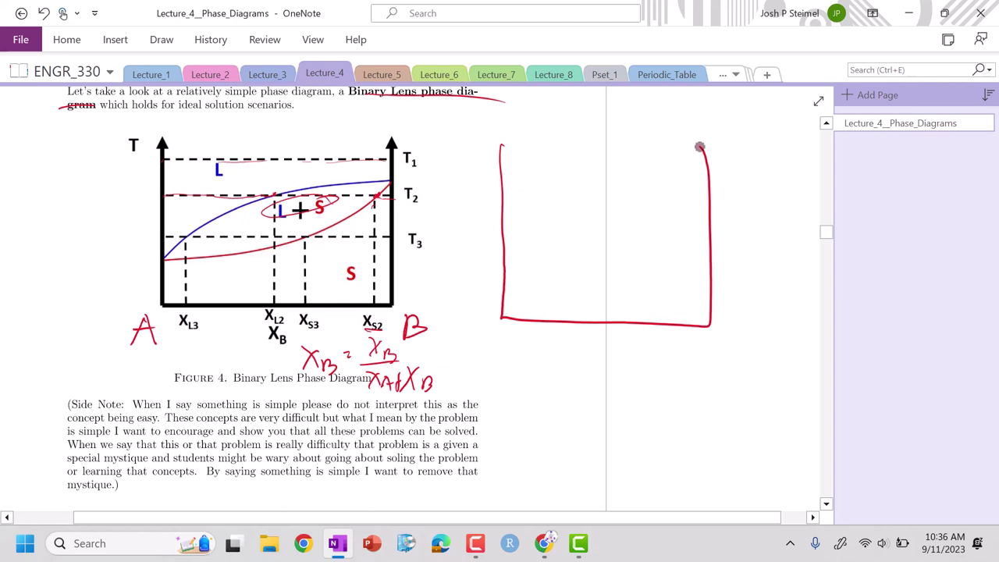
pyautogui.moveTo(461, 151)
pyautogui.mouseDown()
pyautogui.moveTo(451, 175)
pyautogui.moveTo(456, 165)
pyautogui.mouseUp()
pyautogui.moveTo(575, 343); pyautogui.dragTo(599, 367)
pyautogui.moveTo(598, 341)
pyautogui.mouseDown()
pyautogui.moveTo(577, 372)
pyautogui.moveTo(610, 378)
pyautogui.mouseUp()
pyautogui.moveTo(607, 355); pyautogui.dragTo(611, 378)
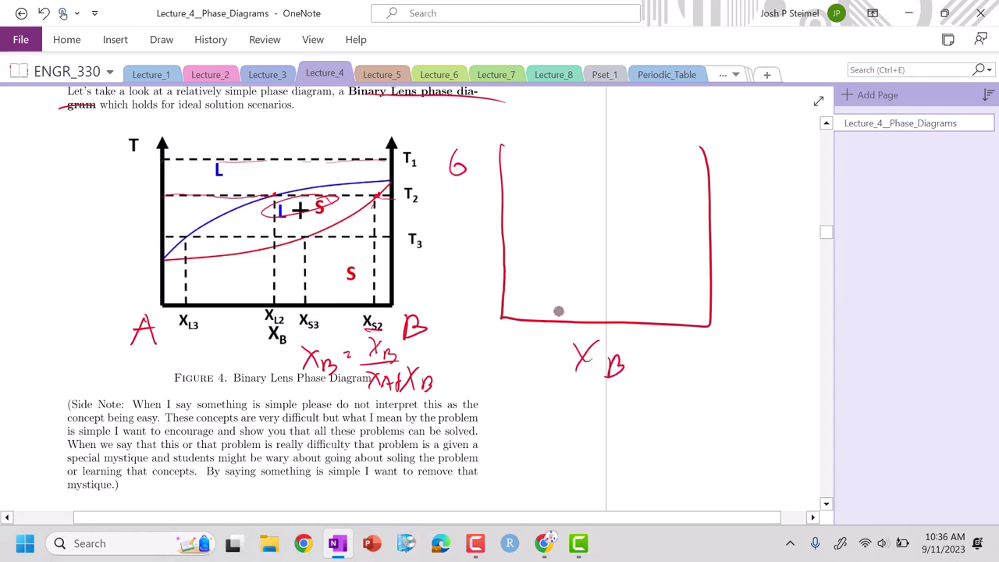
pyautogui.moveTo(571, 305)
pyautogui.mouseDown()
pyautogui.moveTo(566, 358)
pyautogui.moveTo(556, 362)
pyautogui.moveTo(574, 376)
pyautogui.mouseUp()
pyautogui.moveTo(666, 316); pyautogui.dragTo(682, 380)
pyautogui.moveTo(682, 359)
pyautogui.mouseDown()
pyautogui.moveTo(661, 381)
pyautogui.moveTo(678, 387)
pyautogui.mouseUp()
pyautogui.moveTo(693, 375); pyautogui.dragTo(710, 387)
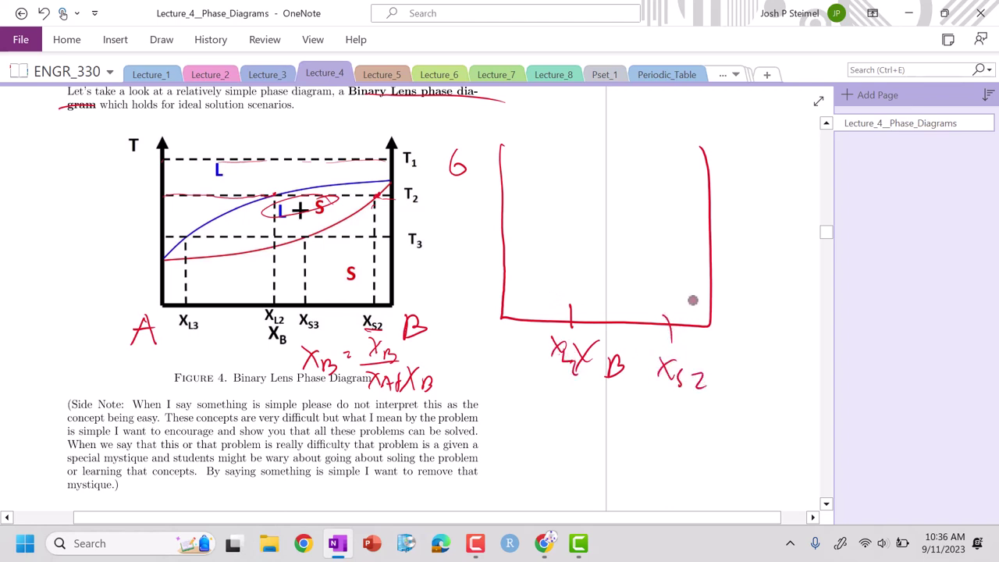
# Step: Start the blue and red free-energy curves at the left wall, plus the red curve's right end
pyautogui.click(166, 40)
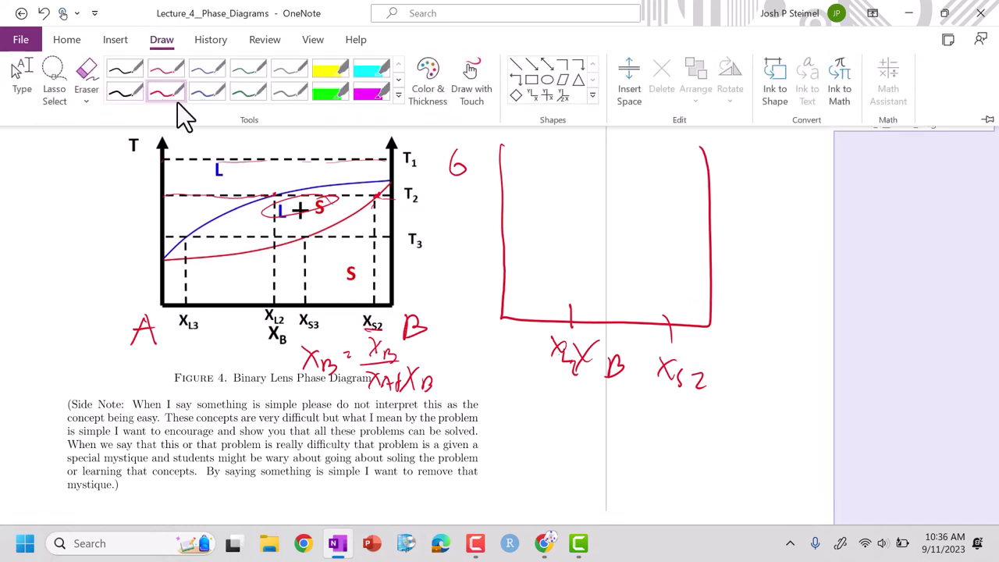
pyautogui.click(198, 88)
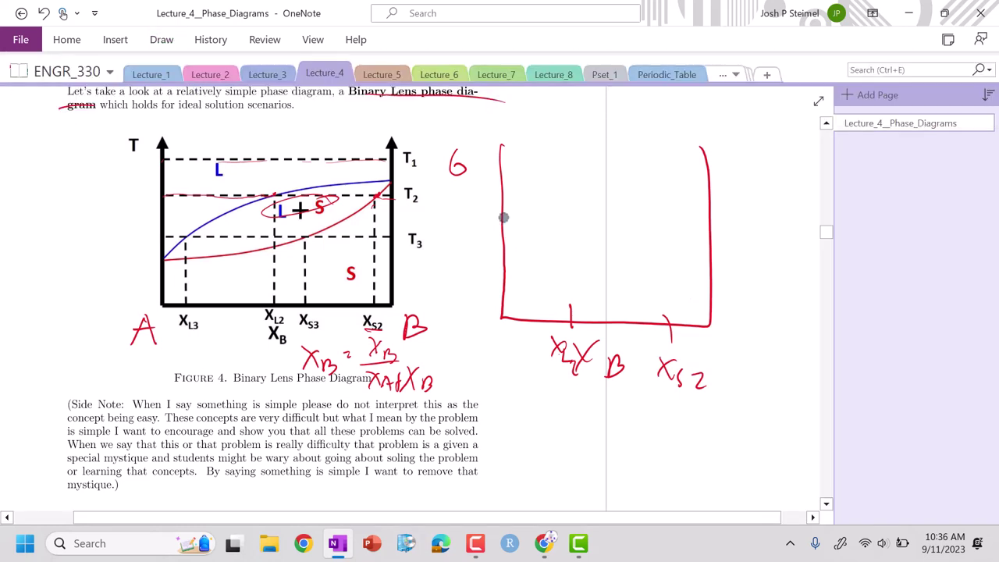
pyautogui.moveTo(504, 219); pyautogui.dragTo(568, 261)
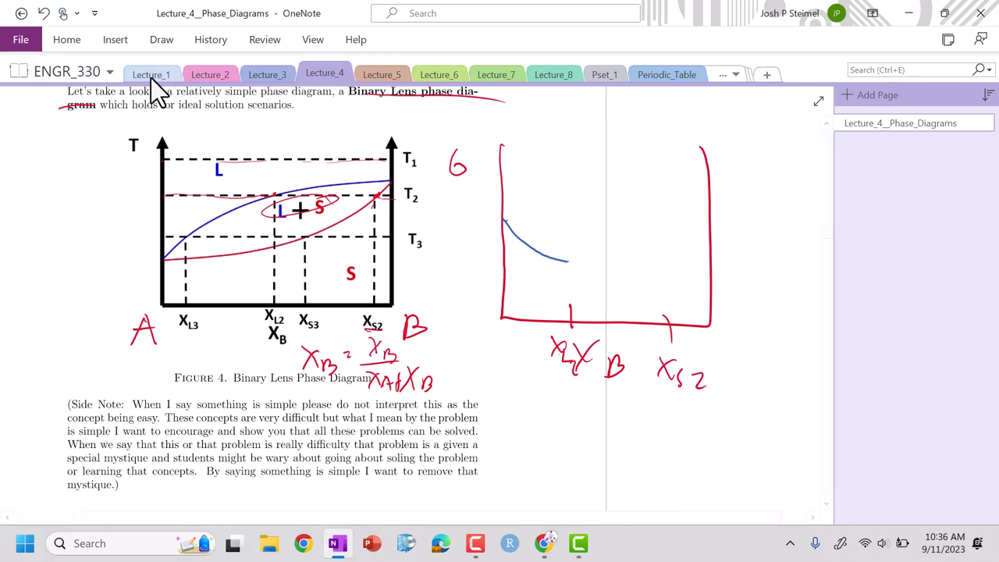
pyautogui.click(167, 47)
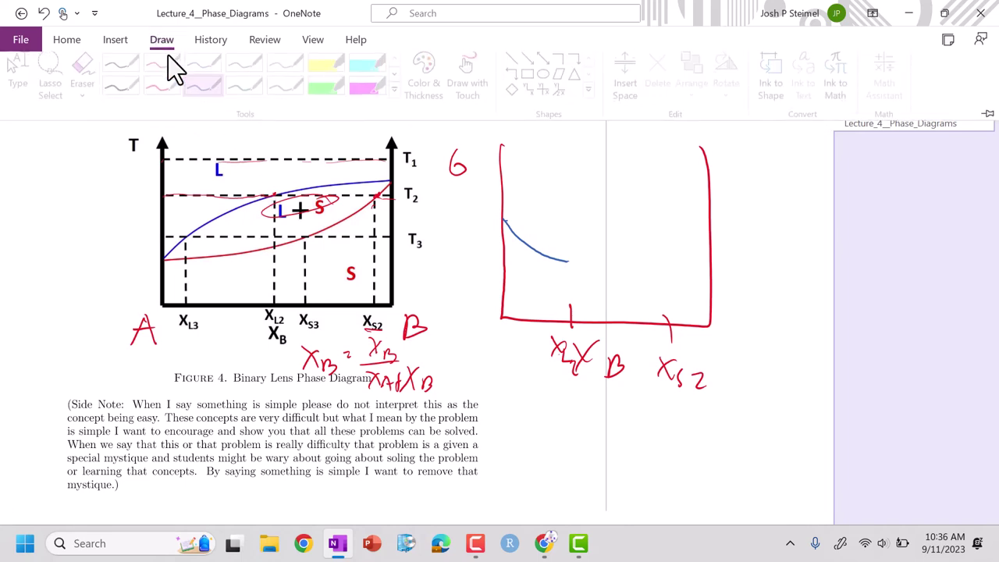
pyautogui.click(165, 98)
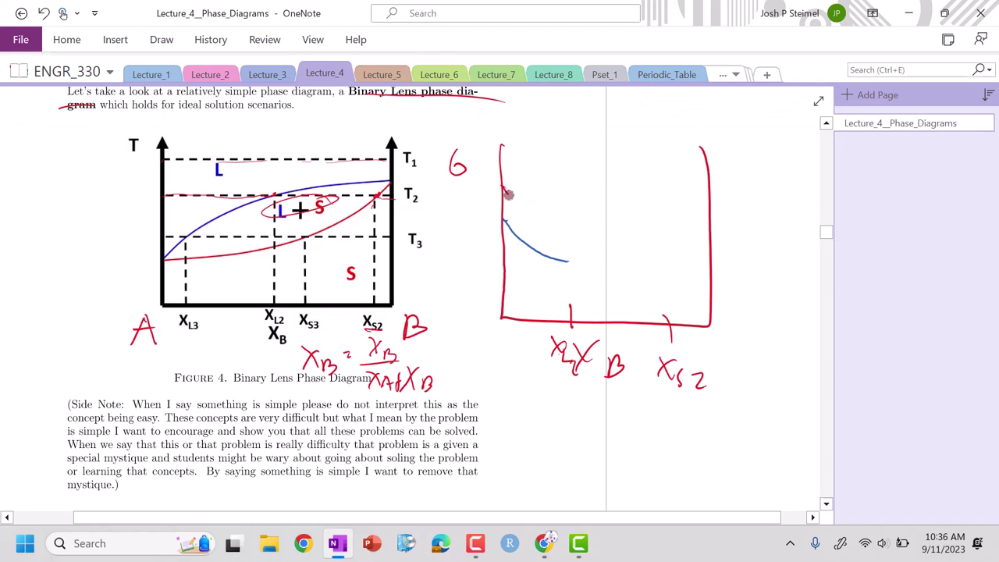
pyautogui.moveTo(509, 195); pyautogui.dragTo(541, 220)
pyautogui.moveTo(505, 189); pyautogui.dragTo(563, 232)
pyautogui.moveTo(670, 270); pyautogui.dragTo(713, 284)
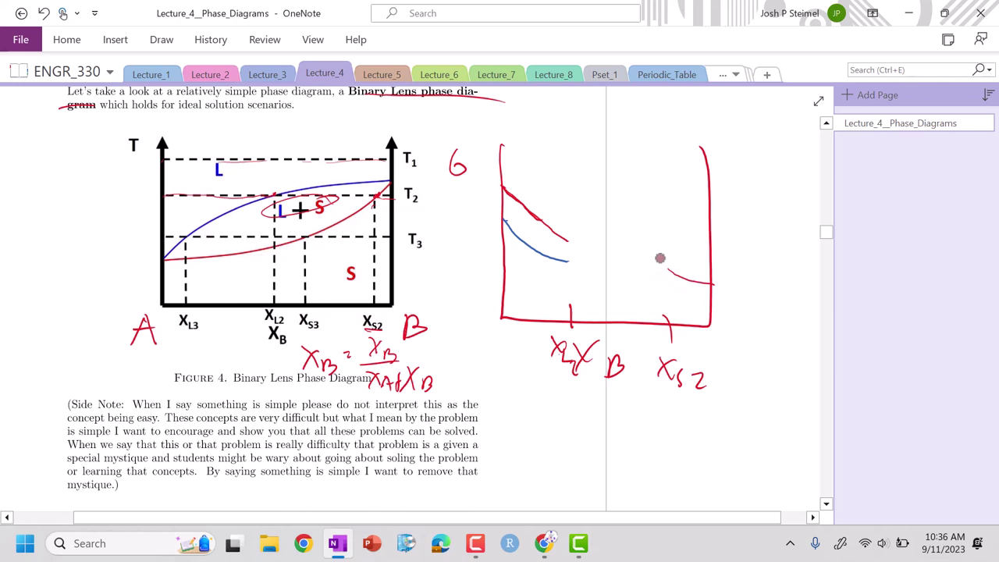
pyautogui.click(162, 39)
pyautogui.click(201, 85)
pyautogui.click(165, 40)
pyautogui.click(197, 94)
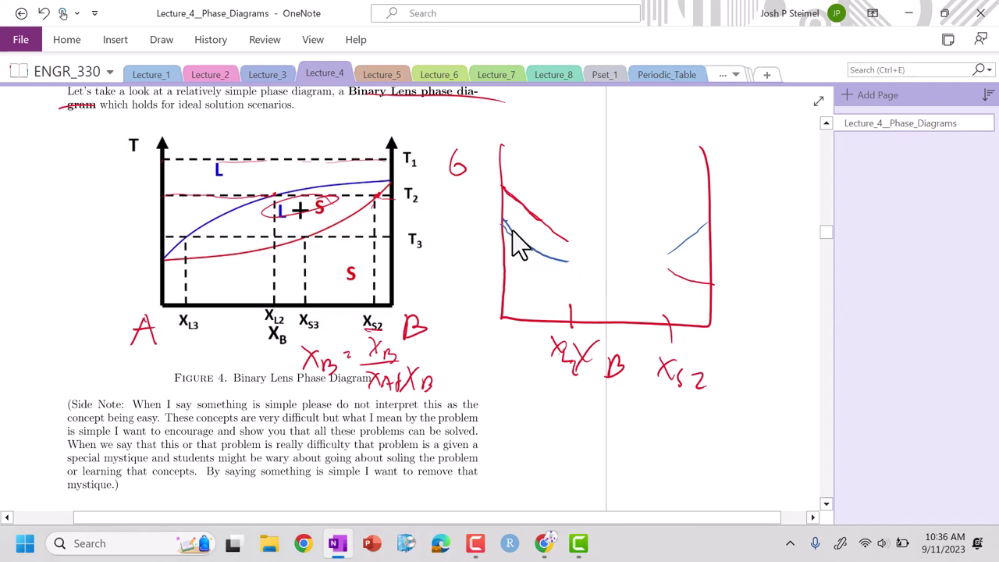
# Step: Complete the blue U-shaped curve and draw the red curve diagonally across it
pyautogui.moveTo(507, 221)
pyautogui.mouseDown()
pyautogui.moveTo(538, 256)
pyautogui.moveTo(587, 265)
pyautogui.moveTo(648, 263)
pyautogui.moveTo(716, 234)
pyautogui.mouseUp()
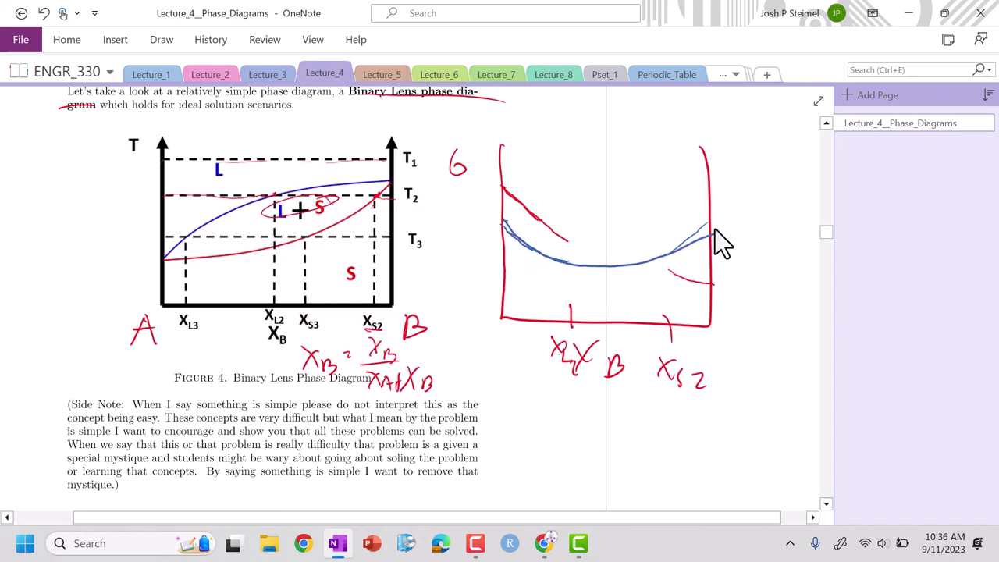
pyautogui.click(162, 40)
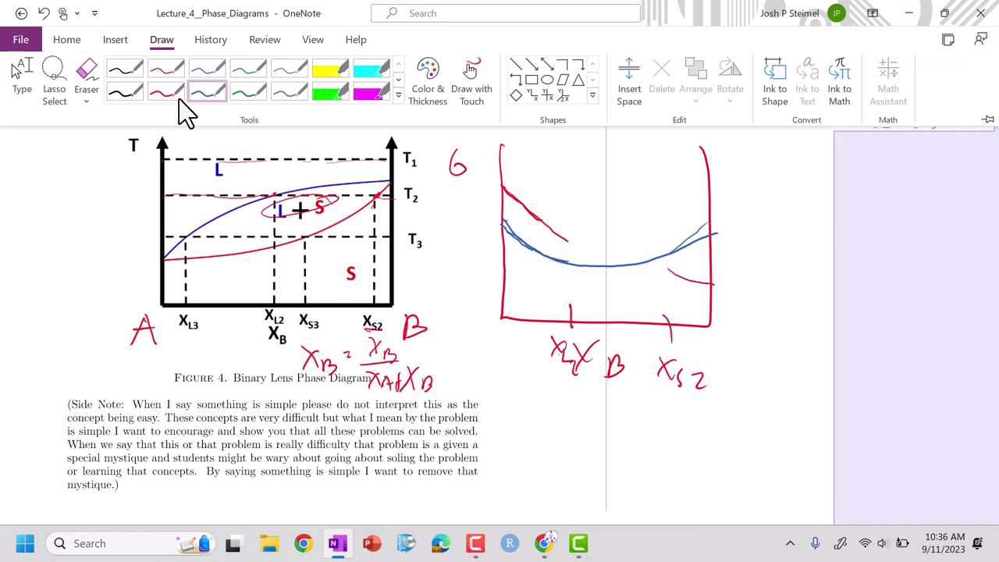
pyautogui.click(181, 100)
pyautogui.moveTo(494, 181)
pyautogui.mouseDown()
pyautogui.moveTo(628, 262)
pyautogui.moveTo(712, 283)
pyautogui.mouseUp()
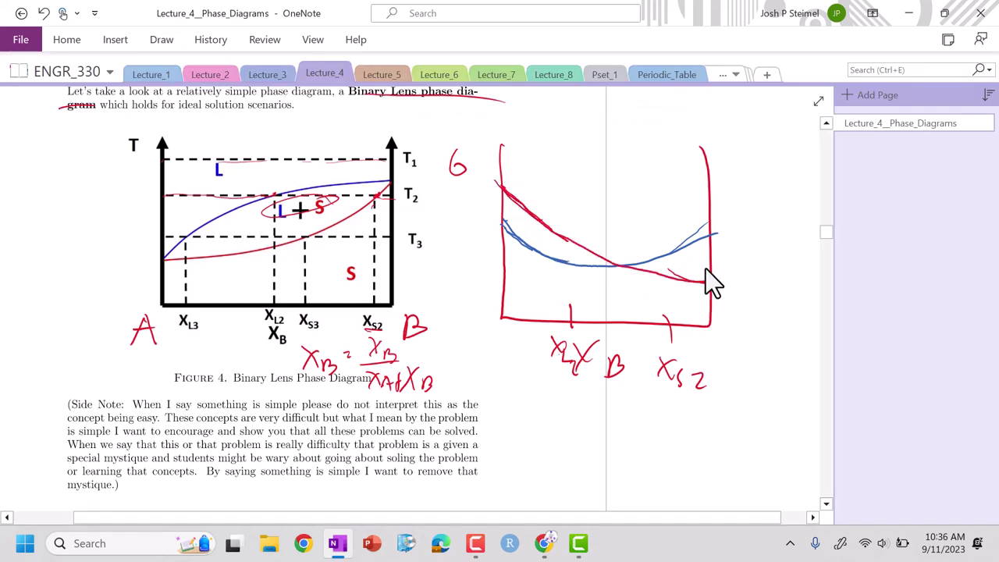
# Step: In black, draw the dashed common tangent and vertical boundary lines through its tangent points
pyautogui.click(161, 39)
pyautogui.click(137, 100)
pyautogui.moveTo(554, 265); pyautogui.dragTo(668, 279)
pyautogui.moveTo(570, 264); pyautogui.dragTo(570, 316)
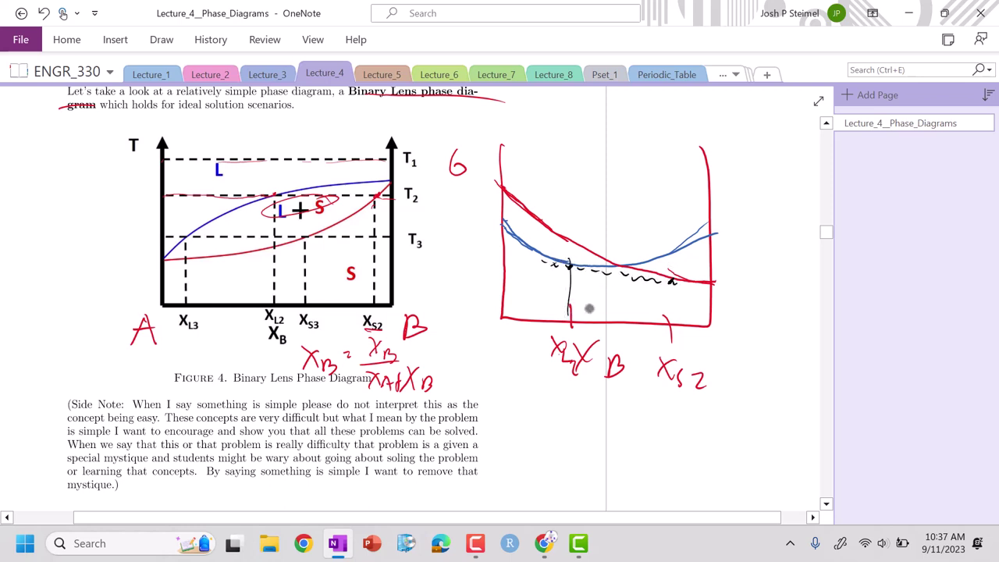
pyautogui.moveTo(669, 275); pyautogui.dragTo(672, 315)
pyautogui.moveTo(568, 131); pyautogui.dragTo(570, 285)
pyautogui.moveTo(675, 131); pyautogui.dragTo(675, 322)
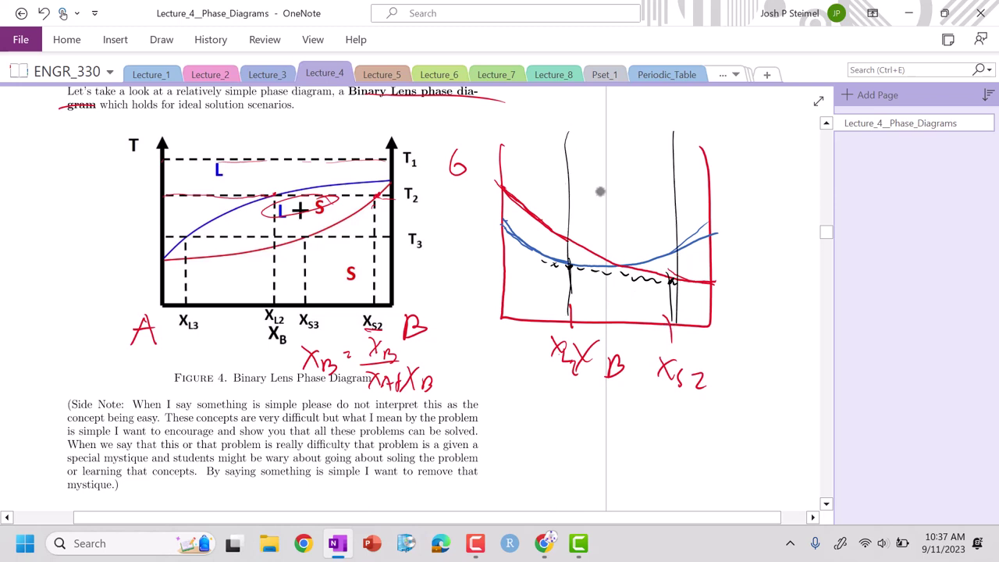
# Step: Label the three regions L, L+S and S
pyautogui.moveTo(596, 175); pyautogui.dragTo(607, 201)
pyautogui.moveTo(609, 193); pyautogui.dragTo(629, 192)
pyautogui.moveTo(619, 183)
pyautogui.mouseDown()
pyautogui.moveTo(619, 204)
pyautogui.moveTo(640, 204)
pyautogui.mouseUp()
pyautogui.moveTo(515, 124); pyautogui.dragTo(532, 136)
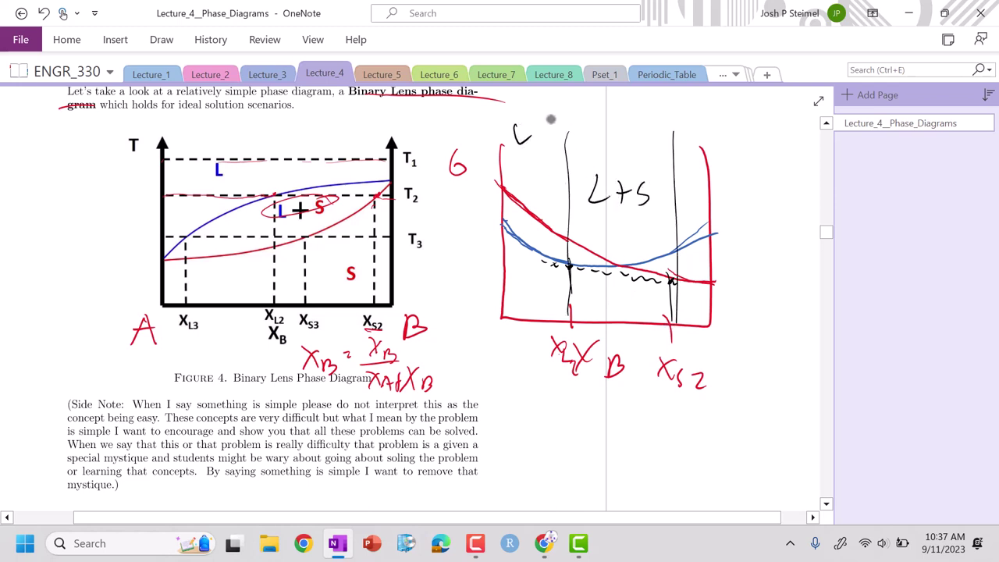
pyautogui.moveTo(697, 150); pyautogui.dragTo(689, 172)
# Step: Handwrite dG^L/dX_B = dG^S/dX_B = μ^S = μ^L below the sketch and underline it
pyautogui.moveTo(535, 444)
pyautogui.mouseDown()
pyautogui.moveTo(577, 426)
pyautogui.moveTo(549, 464)
pyautogui.moveTo(593, 477)
pyautogui.moveTo(629, 445)
pyautogui.moveTo(617, 436)
pyautogui.moveTo(617, 444)
pyautogui.mouseUp()
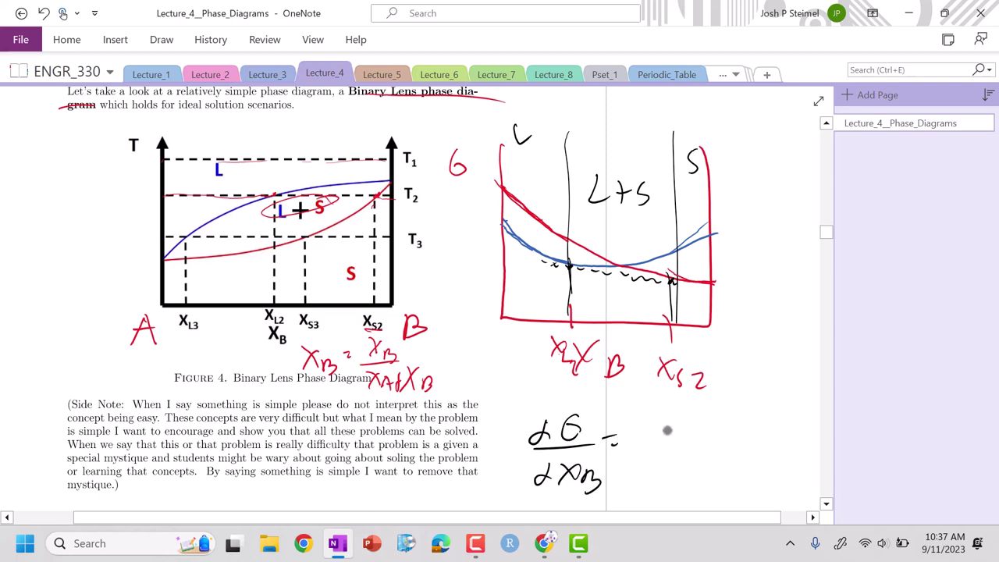
pyautogui.moveTo(587, 400)
pyautogui.mouseDown()
pyautogui.moveTo(591, 411)
pyautogui.moveTo(599, 406)
pyautogui.mouseUp()
pyautogui.moveTo(661, 415)
pyautogui.mouseDown()
pyautogui.moveTo(652, 441)
pyautogui.moveTo(671, 429)
pyautogui.mouseUp()
pyautogui.moveTo(701, 412); pyautogui.dragTo(691, 426)
pyautogui.moveTo(645, 453); pyautogui.dragTo(689, 450)
pyautogui.moveTo(662, 471)
pyautogui.mouseDown()
pyautogui.moveTo(670, 500)
pyautogui.moveTo(687, 492)
pyautogui.moveTo(700, 507)
pyautogui.mouseUp()
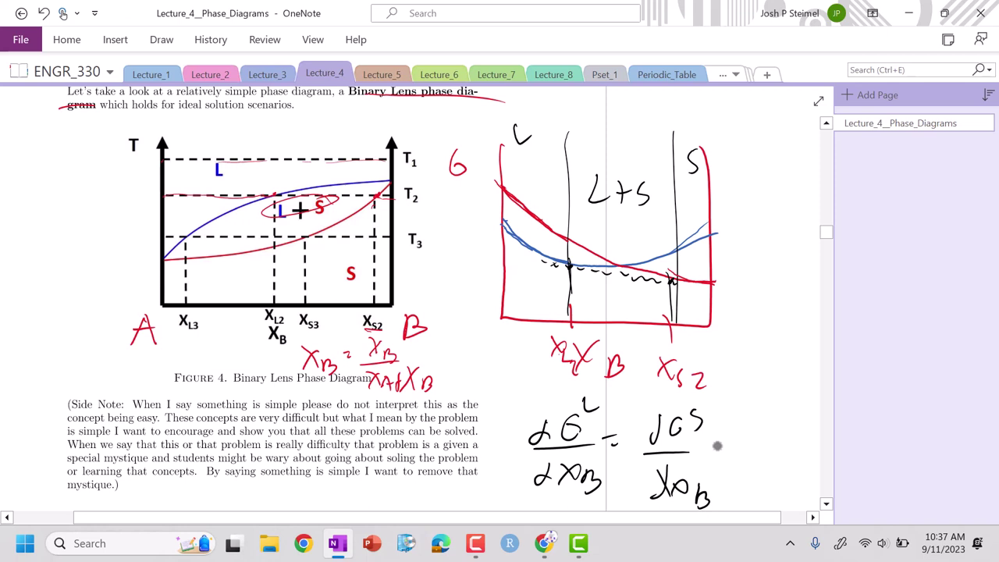
pyautogui.moveTo(712, 442)
pyautogui.mouseDown()
pyautogui.moveTo(727, 439)
pyautogui.moveTo(723, 449)
pyautogui.moveTo(749, 429)
pyautogui.mouseUp()
pyautogui.moveTo(751, 437)
pyautogui.mouseDown()
pyautogui.moveTo(773, 427)
pyautogui.moveTo(784, 434)
pyautogui.mouseUp()
pyautogui.moveTo(778, 441); pyautogui.dragTo(804, 441)
pyautogui.moveTo(808, 415); pyautogui.dragTo(815, 427)
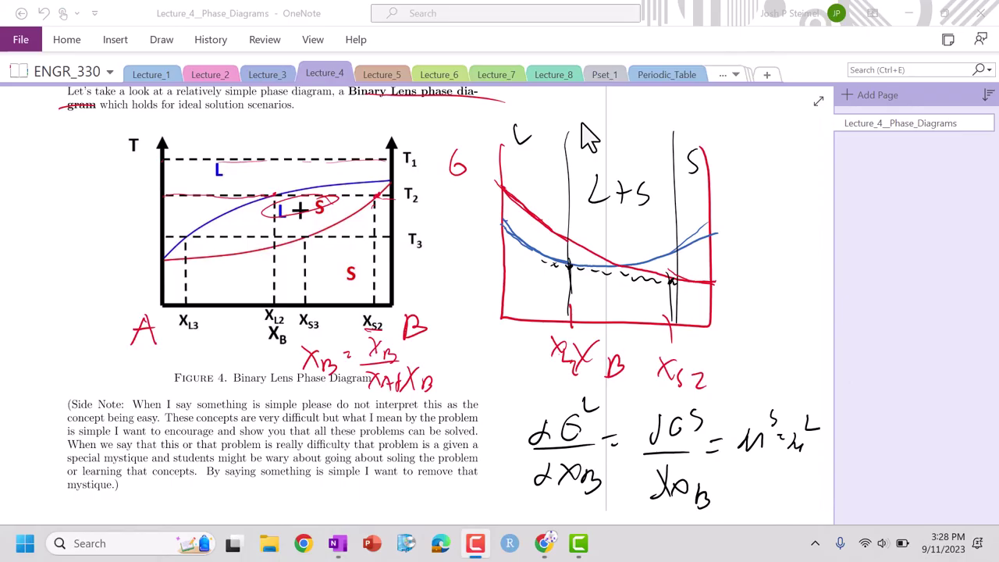
pyautogui.moveTo(525, 506); pyautogui.dragTo(657, 508)
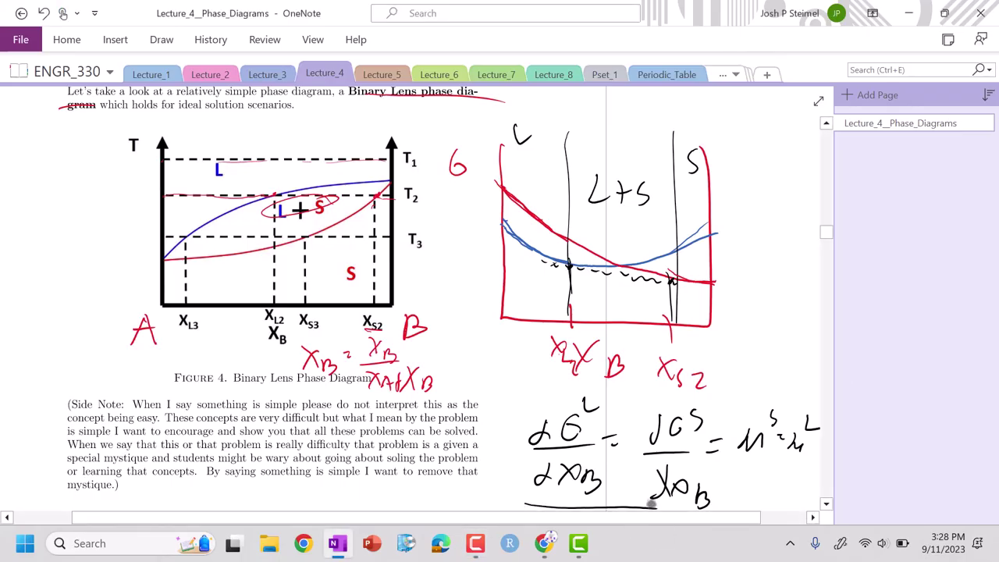
pyautogui.moveTo(734, 466); pyautogui.dragTo(789, 466)
# Step: Retrace and thicken the common tangent in solid black
pyautogui.moveTo(582, 265); pyautogui.dragTo(675, 282)
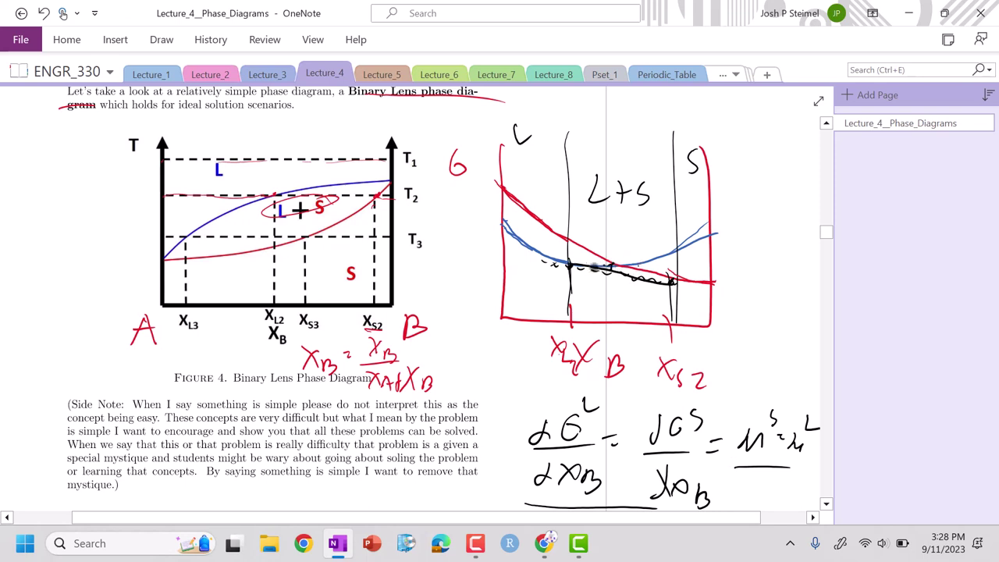
pyautogui.moveTo(606, 272); pyautogui.dragTo(676, 291)
pyautogui.moveTo(637, 273); pyautogui.dragTo(651, 280)
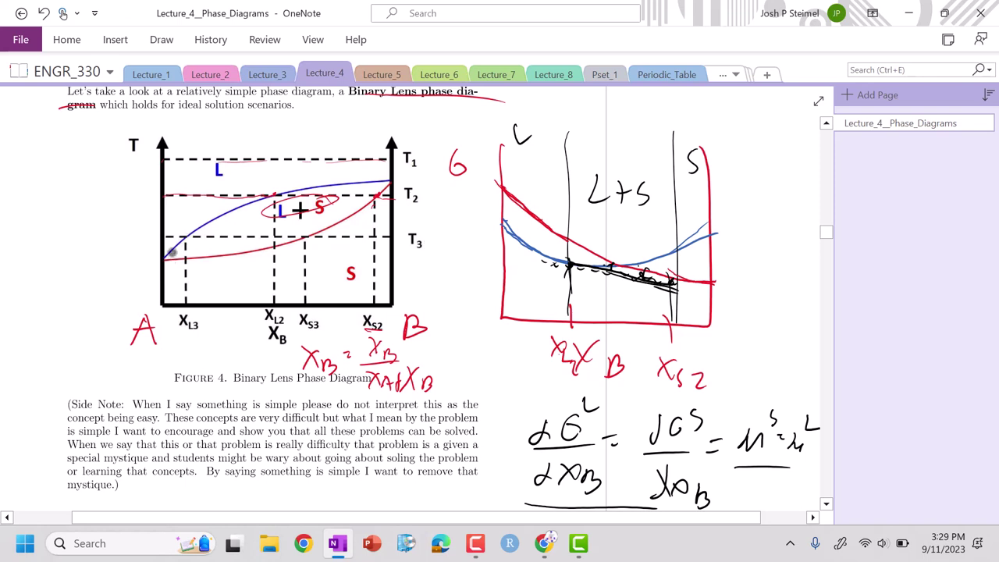
# Step: Trace the liquidus and solidus curves of the phase diagram in black and add nearby ink
pyautogui.moveTo(171, 252)
pyautogui.mouseDown()
pyautogui.moveTo(191, 229)
pyautogui.moveTo(264, 197)
pyautogui.moveTo(388, 176)
pyautogui.mouseUp()
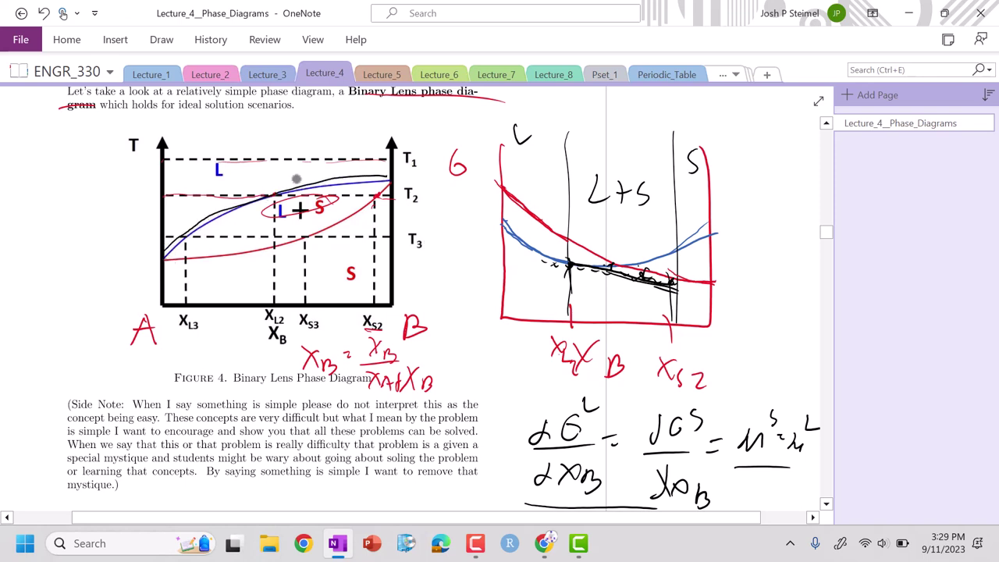
pyautogui.click(246, 174)
pyautogui.moveTo(164, 258)
pyautogui.mouseDown()
pyautogui.moveTo(232, 250)
pyautogui.moveTo(371, 203)
pyautogui.moveTo(390, 183)
pyautogui.mouseUp()
pyautogui.click(332, 274)
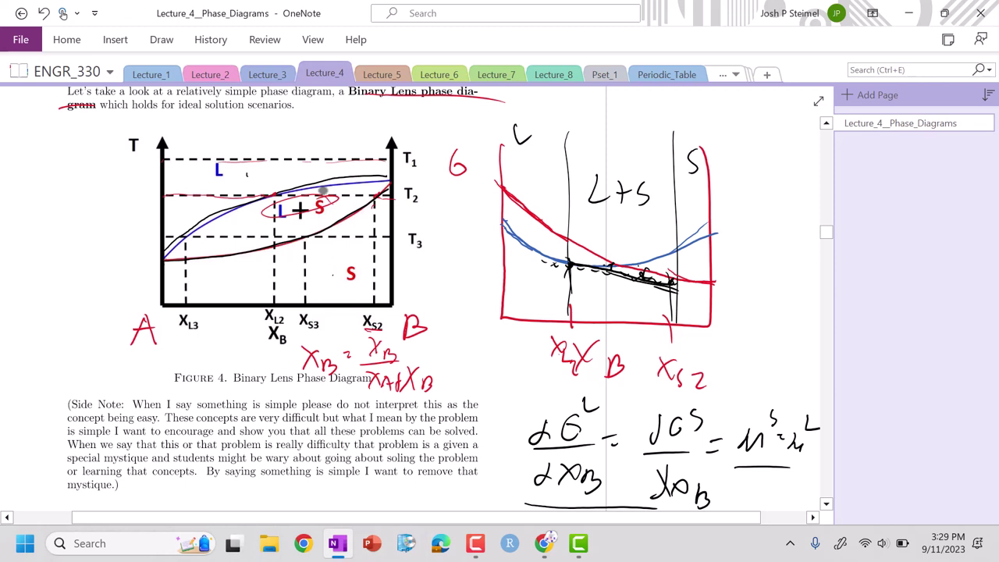
pyautogui.moveTo(321, 234)
pyautogui.mouseDown()
pyautogui.moveTo(433, 262)
pyautogui.moveTo(461, 257)
pyautogui.moveTo(485, 277)
pyautogui.mouseUp()
pyautogui.moveTo(348, 118)
pyautogui.mouseDown()
pyautogui.moveTo(338, 165)
pyautogui.moveTo(364, 135)
pyautogui.mouseUp()
pyautogui.moveTo(375, 121)
pyautogui.mouseDown()
pyautogui.moveTo(395, 149)
pyautogui.moveTo(467, 104)
pyautogui.mouseUp()
# Step: Scroll past equations (13)–(14) and Figure 5 to Figure 6, the Lever Rule diagram
pyautogui.scroll(-15, 467, 105)
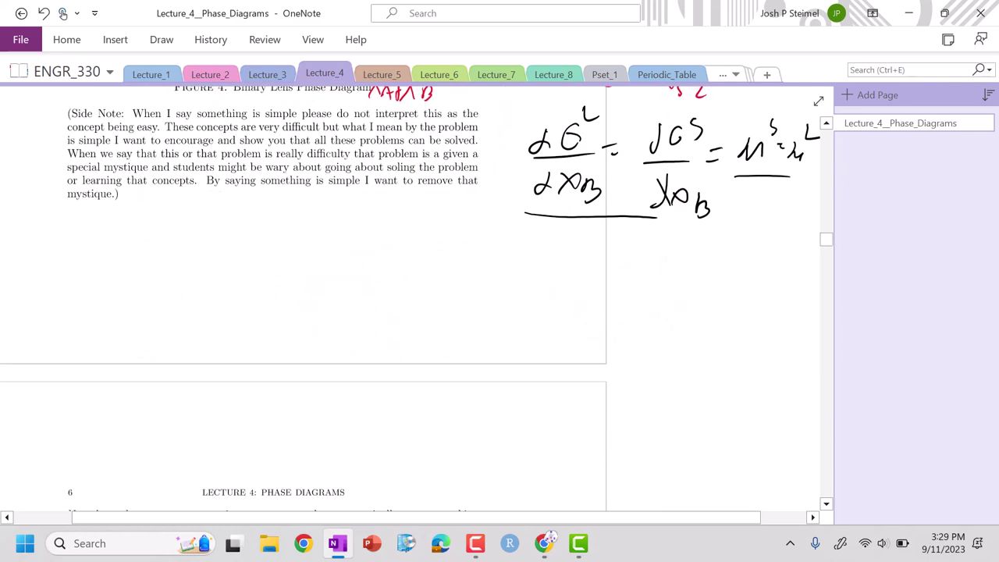
pyautogui.scroll(-5, 273, 297)
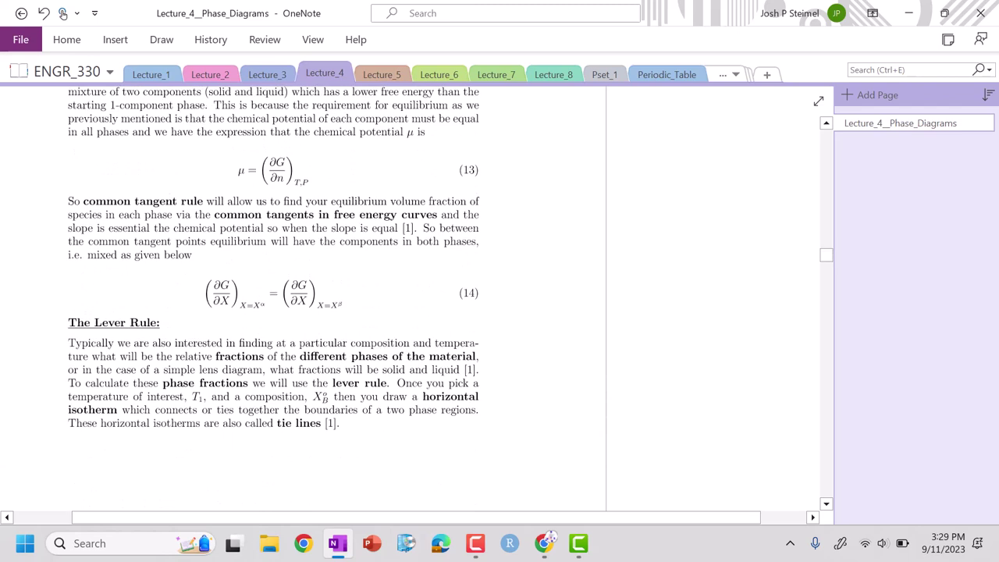
pyautogui.scroll(-3, 303, 297)
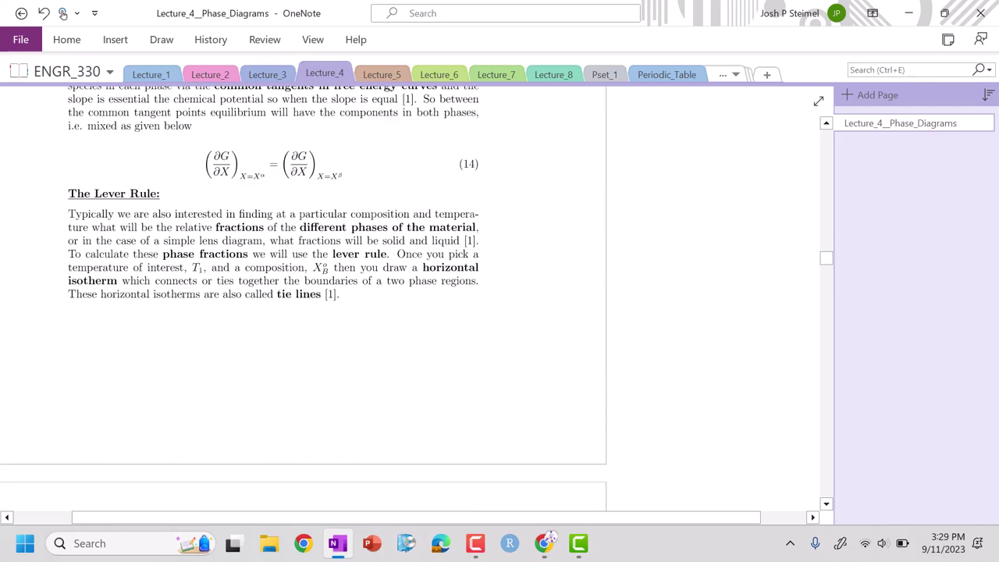
pyautogui.scroll(-2, 303, 297)
pyautogui.scroll(-10, 303, 297)
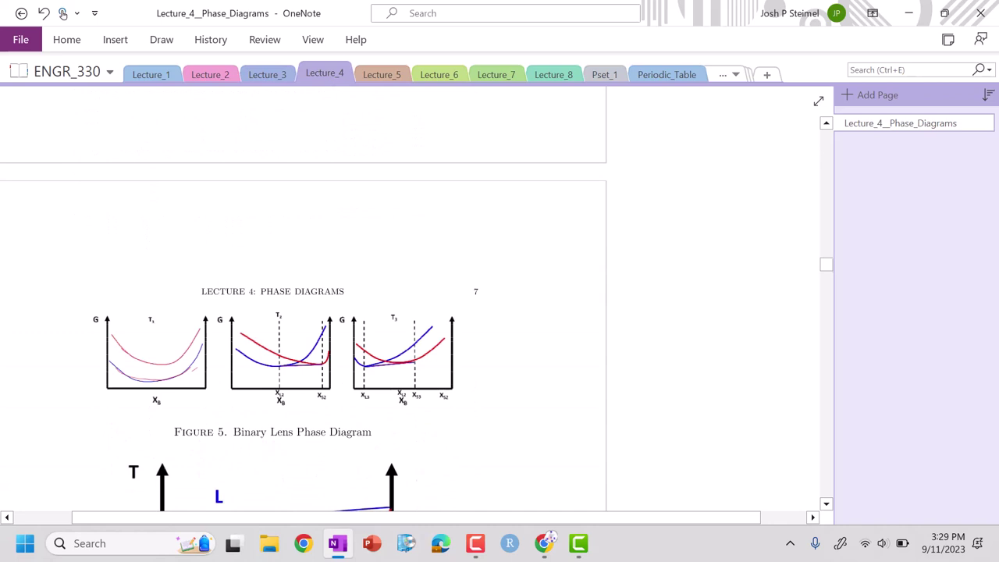
pyautogui.scroll(2, 303, 297)
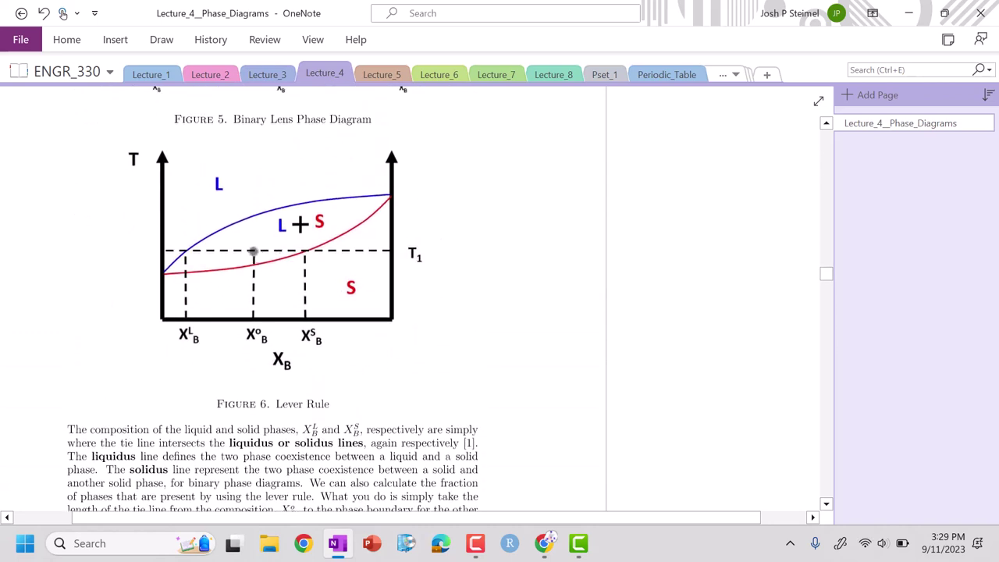
# Step: Underline X°B and write an underlined C^L = X^L_B beside Figure 6
pyautogui.moveTo(244, 344); pyautogui.dragTo(264, 341)
pyautogui.moveTo(471, 150); pyautogui.dragTo(471, 172)
pyautogui.moveTo(479, 138); pyautogui.dragTo(502, 167)
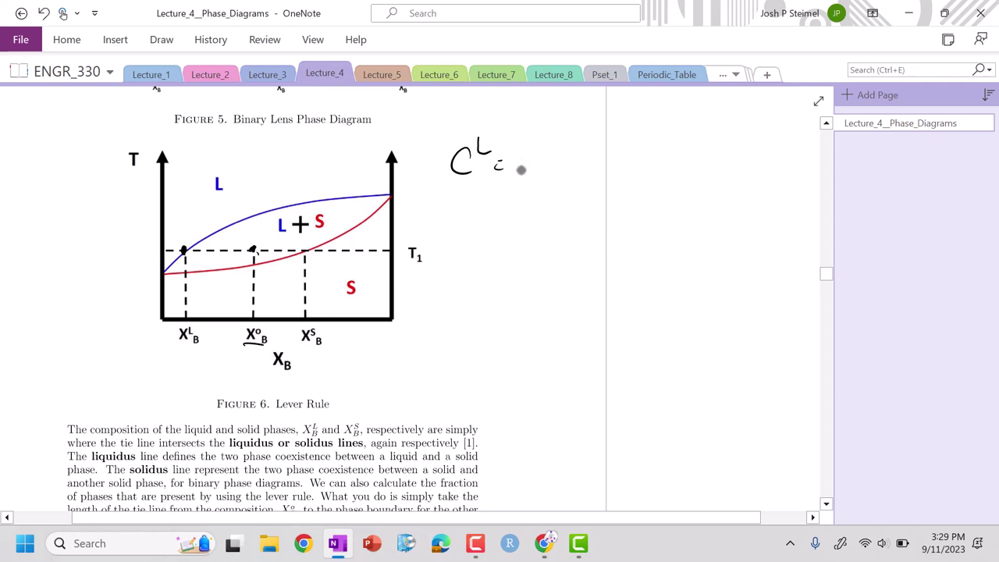
pyautogui.moveTo(520, 147); pyautogui.dragTo(532, 170)
pyautogui.moveTo(538, 145); pyautogui.dragTo(521, 170)
pyautogui.moveTo(545, 129)
pyautogui.mouseDown()
pyautogui.moveTo(559, 142)
pyautogui.moveTo(555, 176)
pyautogui.mouseUp()
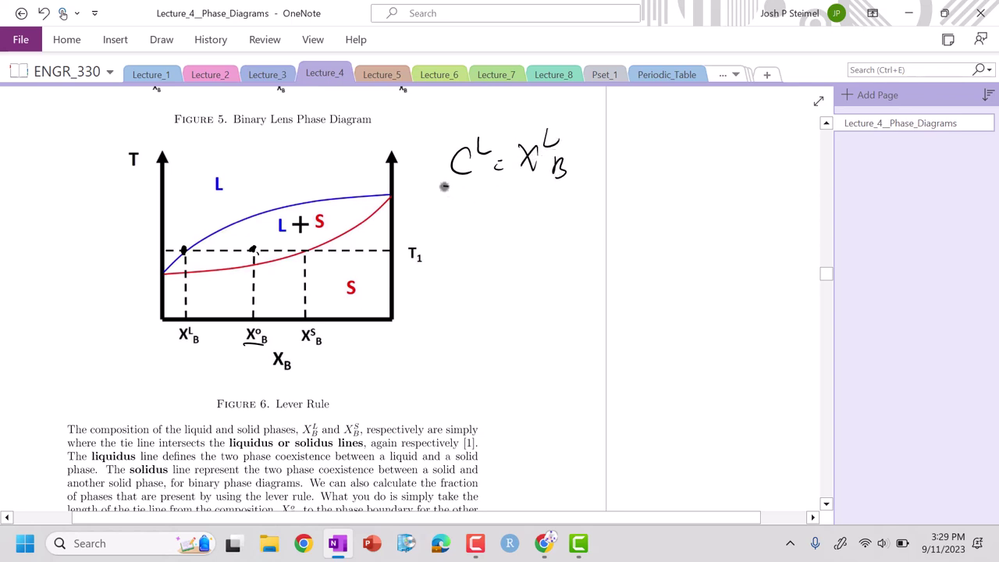
pyautogui.moveTo(444, 186); pyautogui.dragTo(568, 178)
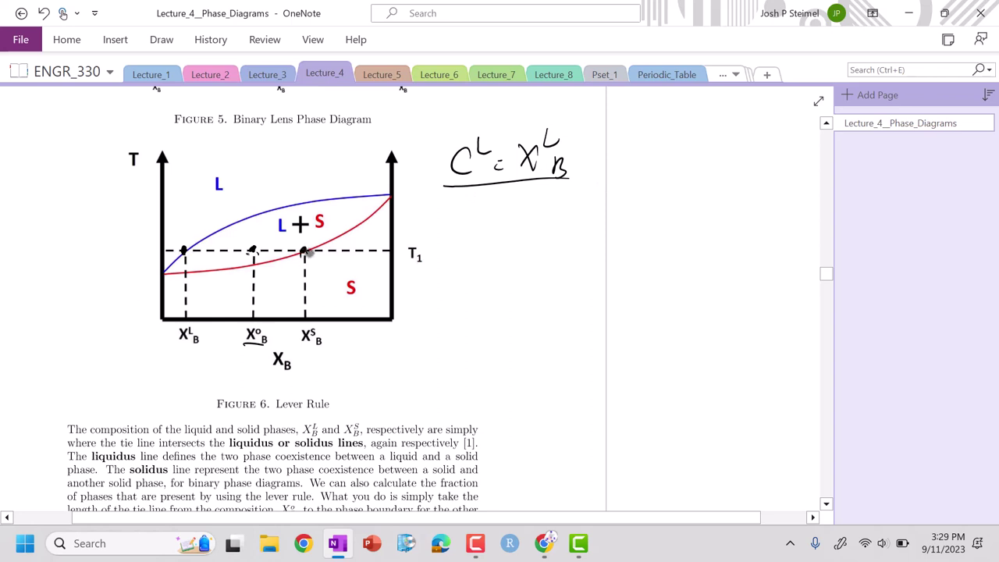
# Step: Write C^S = X^S_B, thicken the X°B tie-line dot, and begin the fraction f^L
pyautogui.moveTo(473, 209)
pyautogui.mouseDown()
pyautogui.moveTo(466, 235)
pyautogui.moveTo(485, 221)
pyautogui.moveTo(515, 227)
pyautogui.mouseUp()
pyautogui.moveTo(531, 210)
pyautogui.mouseDown()
pyautogui.moveTo(552, 234)
pyautogui.moveTo(534, 234)
pyautogui.mouseUp()
pyautogui.moveTo(569, 190); pyautogui.dragTo(577, 242)
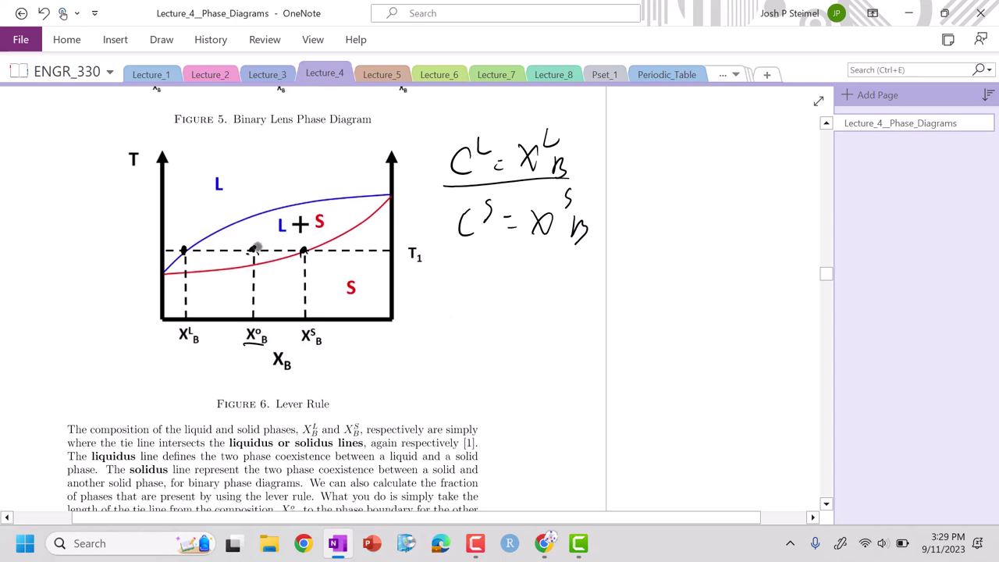
pyautogui.moveTo(254, 247); pyautogui.dragTo(248, 252)
pyautogui.moveTo(465, 302); pyautogui.dragTo(450, 334)
pyautogui.moveTo(442, 321); pyautogui.dragTo(457, 315)
# Step: Handwrite f^L = (X^S_B − X°_B)/(X^S_B − X^L_B) with the Draw pen
pyautogui.moveTo(473, 288); pyautogui.dragTo(490, 302)
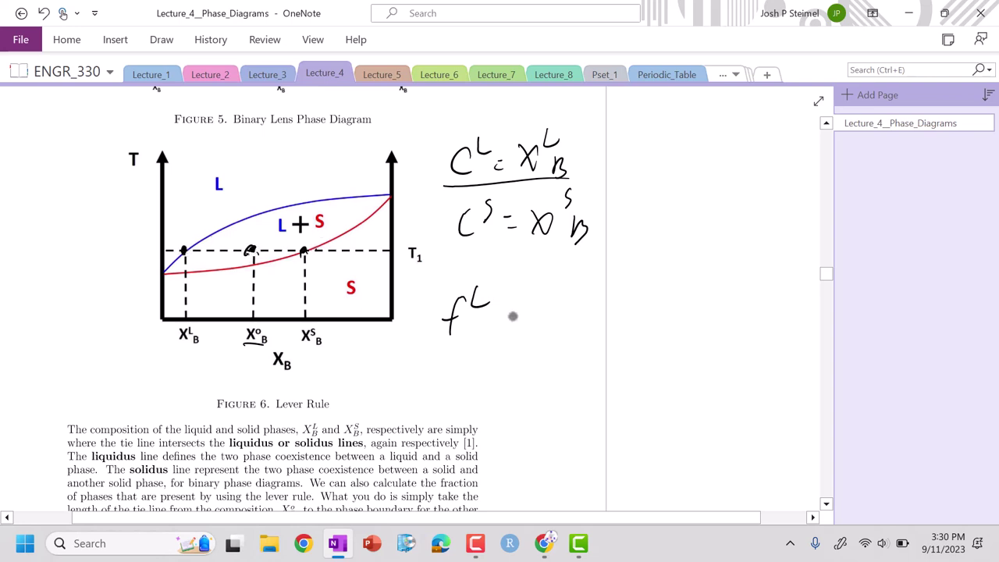
pyautogui.moveTo(490, 316); pyautogui.dragTo(498, 320)
pyautogui.moveTo(490, 323); pyautogui.dragTo(500, 326)
pyautogui.moveTo(525, 285)
pyautogui.mouseDown()
pyautogui.moveTo(551, 272)
pyautogui.moveTo(622, 304)
pyautogui.mouseUp()
pyautogui.moveTo(621, 275); pyautogui.dragTo(598, 307)
pyautogui.moveTo(638, 264)
pyautogui.mouseDown()
pyautogui.moveTo(624, 270)
pyautogui.moveTo(640, 267)
pyautogui.moveTo(649, 314)
pyautogui.mouseUp()
pyautogui.moveTo(527, 320); pyautogui.dragTo(675, 329)
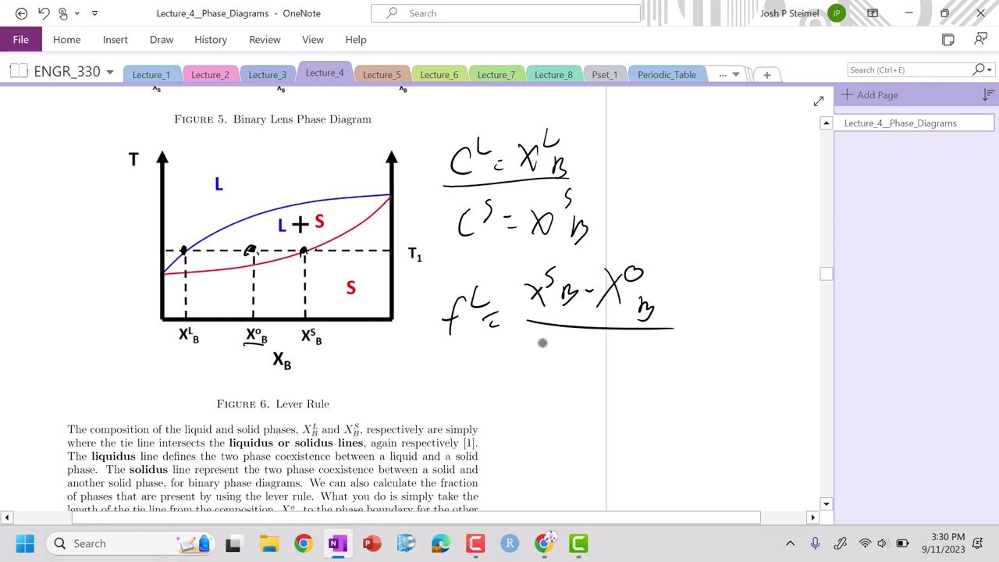
pyautogui.moveTo(531, 347); pyautogui.dragTo(554, 381)
pyautogui.moveTo(555, 344); pyautogui.dragTo(527, 367)
pyautogui.moveTo(568, 339)
pyautogui.mouseDown()
pyautogui.moveTo(559, 352)
pyautogui.moveTo(579, 383)
pyautogui.moveTo(598, 361)
pyautogui.moveTo(623, 383)
pyautogui.mouseUp()
pyautogui.moveTo(622, 358)
pyautogui.mouseDown()
pyautogui.moveTo(602, 379)
pyautogui.moveTo(649, 384)
pyautogui.moveTo(649, 362)
pyautogui.mouseUp()
pyautogui.moveTo(519, 426)
pyautogui.mouseDown()
pyautogui.moveTo(509, 463)
pyautogui.moveTo(532, 438)
pyautogui.moveTo(553, 449)
pyautogui.mouseUp()
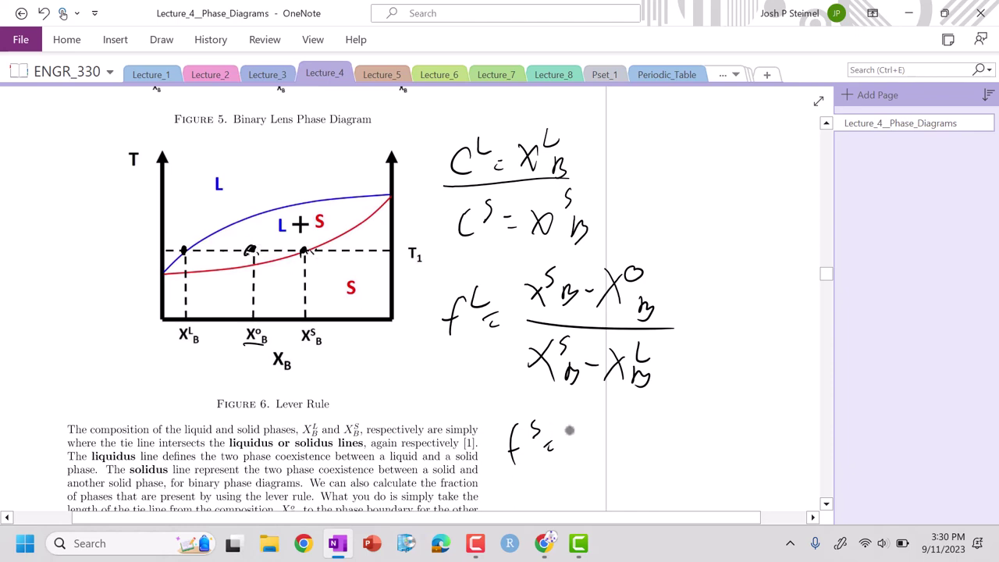
# Step: Handwrite f^S = (X°_B − X^L_B)/(X^S_B − X^L_B) beneath it
pyautogui.moveTo(560, 426); pyautogui.dragTo(578, 448)
pyautogui.moveTo(577, 434)
pyautogui.mouseDown()
pyautogui.moveTo(556, 456)
pyautogui.moveTo(579, 423)
pyautogui.moveTo(593, 460)
pyautogui.moveTo(621, 439)
pyautogui.moveTo(644, 454)
pyautogui.mouseUp()
pyautogui.moveTo(642, 436); pyautogui.dragTo(622, 456)
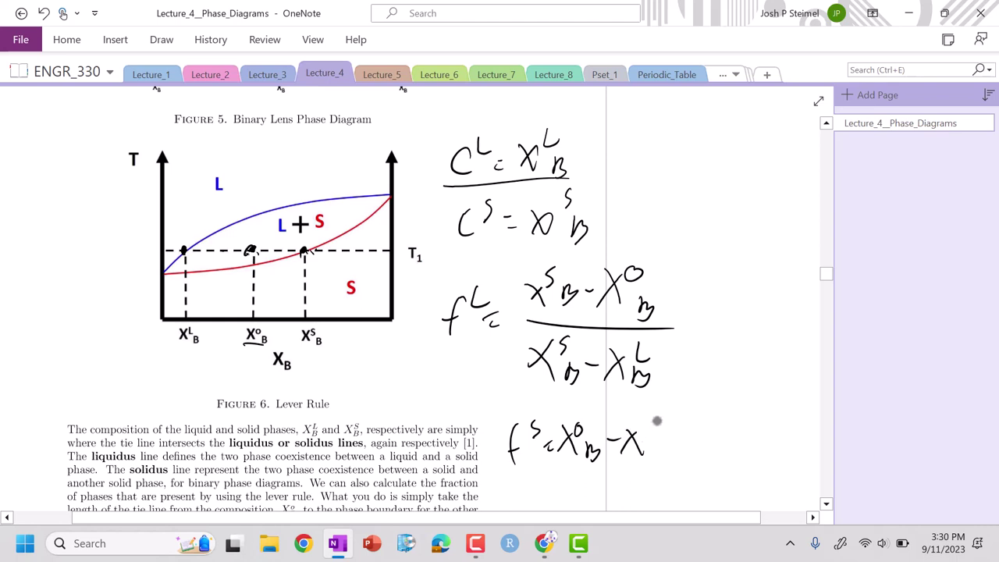
pyautogui.moveTo(645, 416); pyautogui.dragTo(657, 428)
pyautogui.moveTo(657, 447)
pyautogui.mouseDown()
pyautogui.moveTo(660, 462)
pyautogui.moveTo(678, 457)
pyautogui.mouseUp()
pyautogui.moveTo(552, 467); pyautogui.dragTo(679, 460)
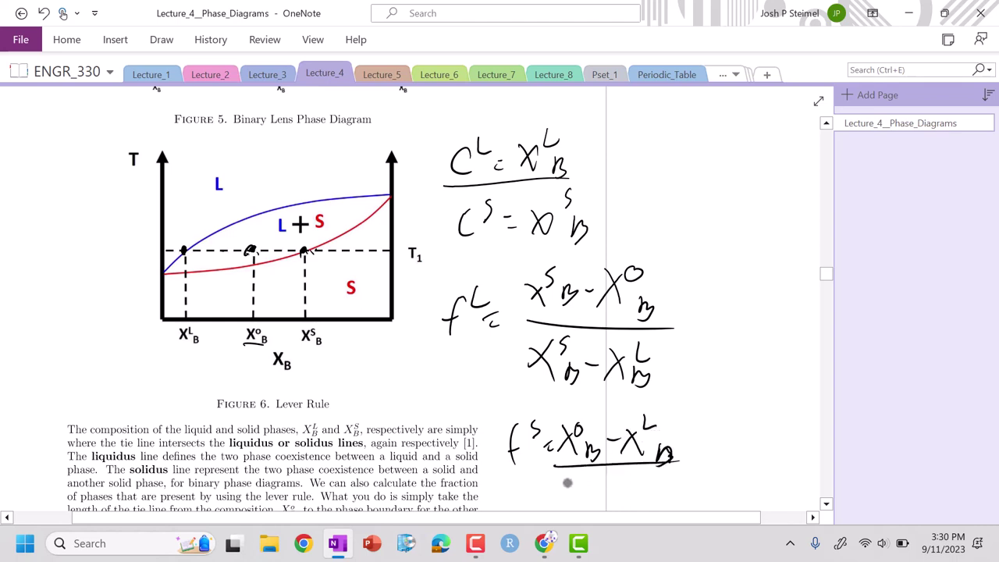
pyautogui.moveTo(564, 481); pyautogui.dragTo(576, 504)
pyautogui.moveTo(577, 480)
pyautogui.mouseDown()
pyautogui.moveTo(565, 501)
pyautogui.moveTo(579, 489)
pyautogui.moveTo(587, 509)
pyautogui.moveTo(610, 492)
pyautogui.mouseUp()
pyautogui.moveTo(615, 482)
pyautogui.mouseDown()
pyautogui.moveTo(634, 499)
pyautogui.moveTo(615, 504)
pyautogui.mouseUp()
pyautogui.moveTo(638, 489)
pyautogui.mouseDown()
pyautogui.moveTo(640, 506)
pyautogui.moveTo(652, 508)
pyautogui.mouseUp()
pyautogui.moveTo(642, 471); pyautogui.dragTo(651, 481)
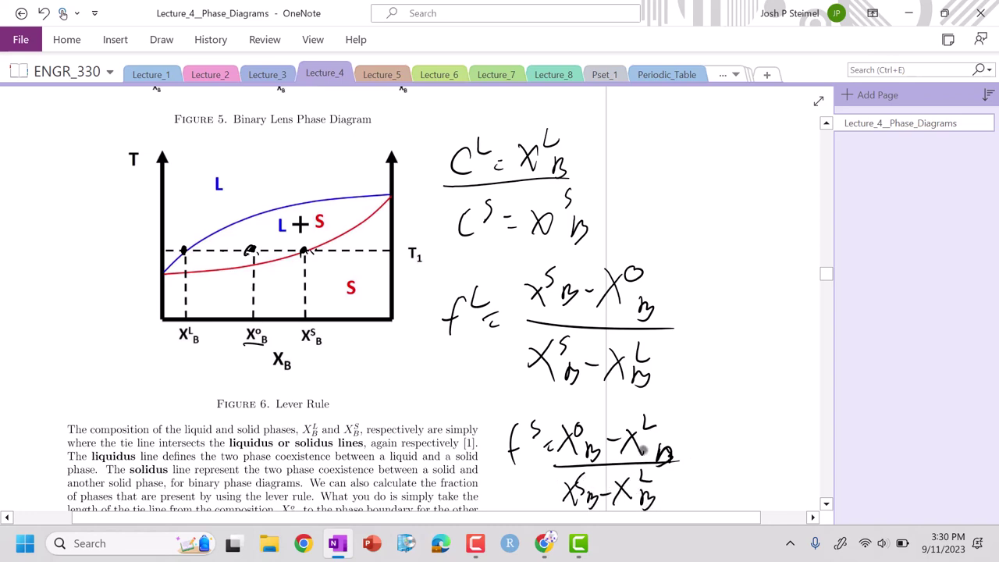
# Step: Circle the two lever-rule fraction formulas together
pyautogui.scroll(-2, 645, 448)
pyautogui.moveTo(574, 231)
pyautogui.mouseDown()
pyautogui.moveTo(570, 452)
pyautogui.moveTo(437, 357)
pyautogui.moveTo(437, 238)
pyautogui.moveTo(599, 218)
pyautogui.mouseUp()
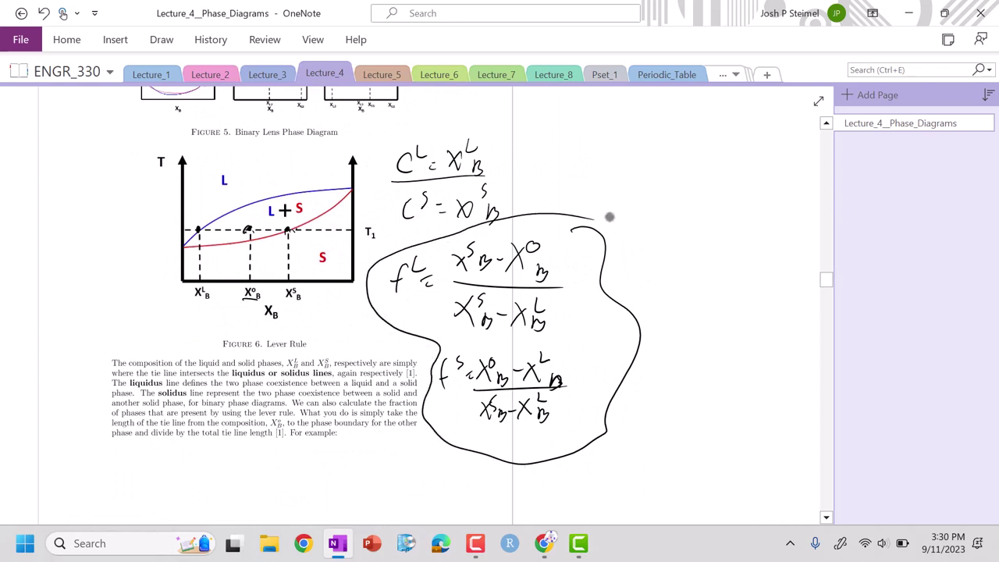
pyautogui.moveTo(199, 75); pyautogui.dragTo(731, 67)
pyautogui.moveTo(166, 65); pyautogui.dragTo(730, 64)
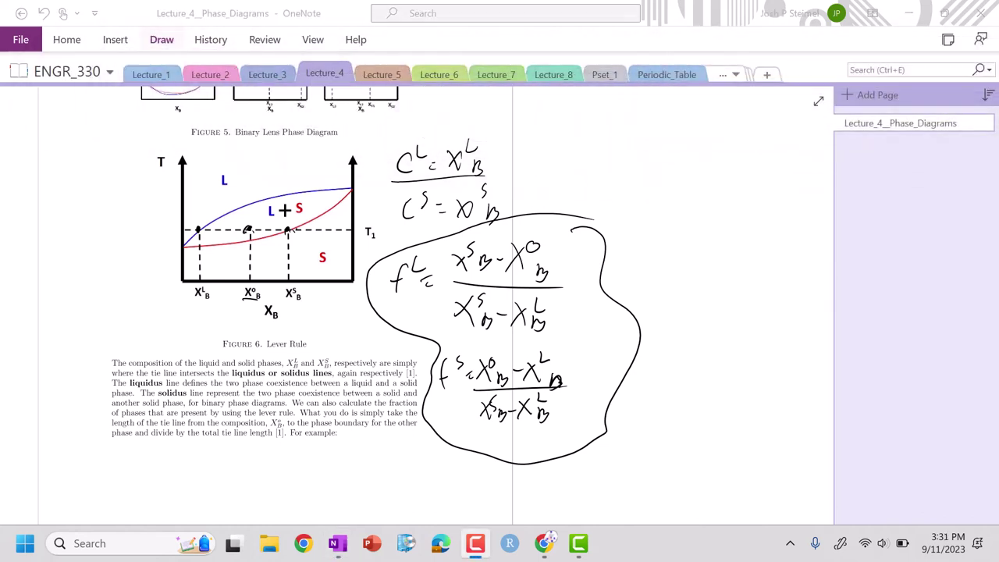
# Step: Circle printed equations (15) and (16) on page 8 in red
pyautogui.click(162, 39)
pyautogui.click(211, 102)
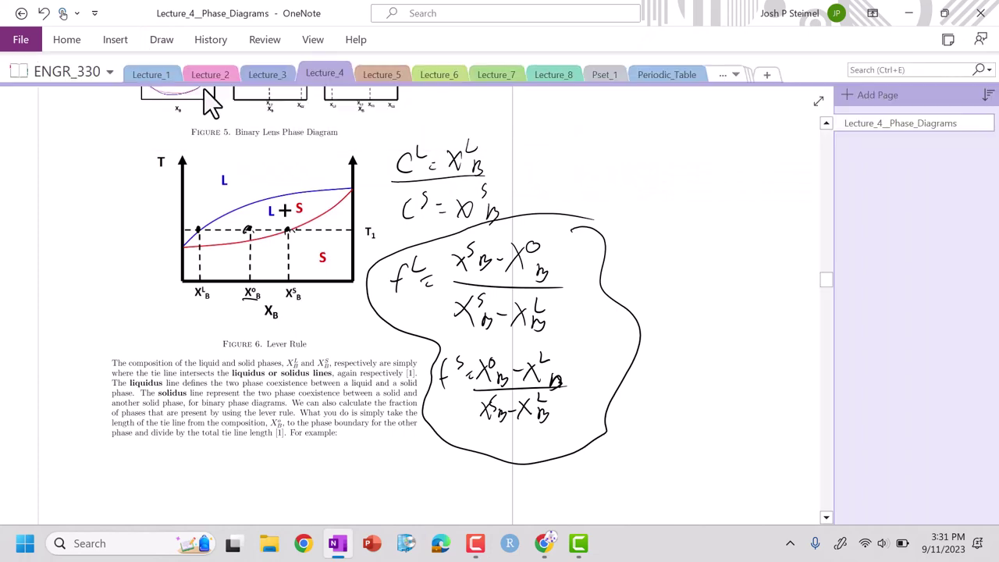
pyautogui.scroll(-10, 211, 102)
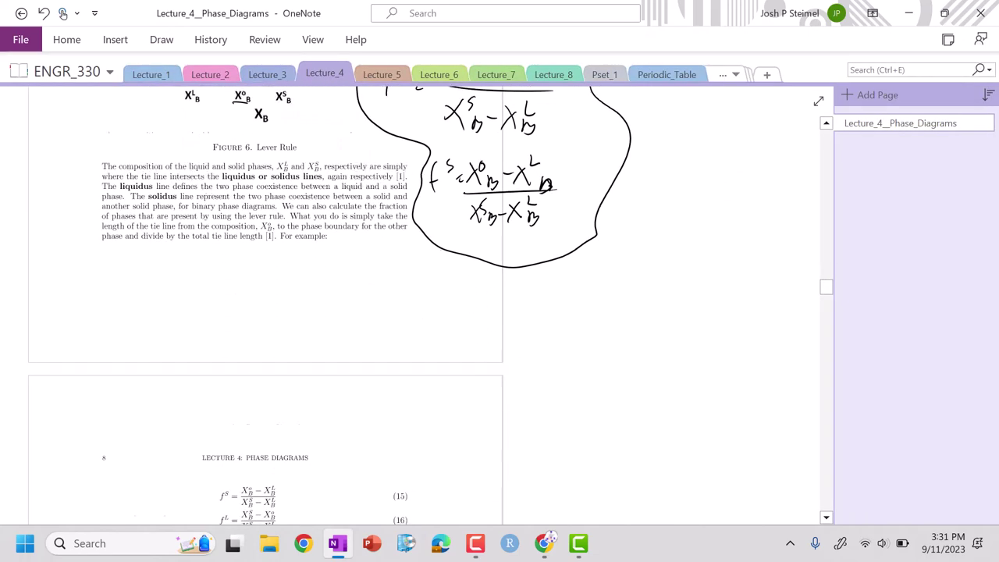
pyautogui.moveTo(294, 243)
pyautogui.mouseDown()
pyautogui.moveTo(198, 270)
pyautogui.moveTo(312, 238)
pyautogui.mouseUp()
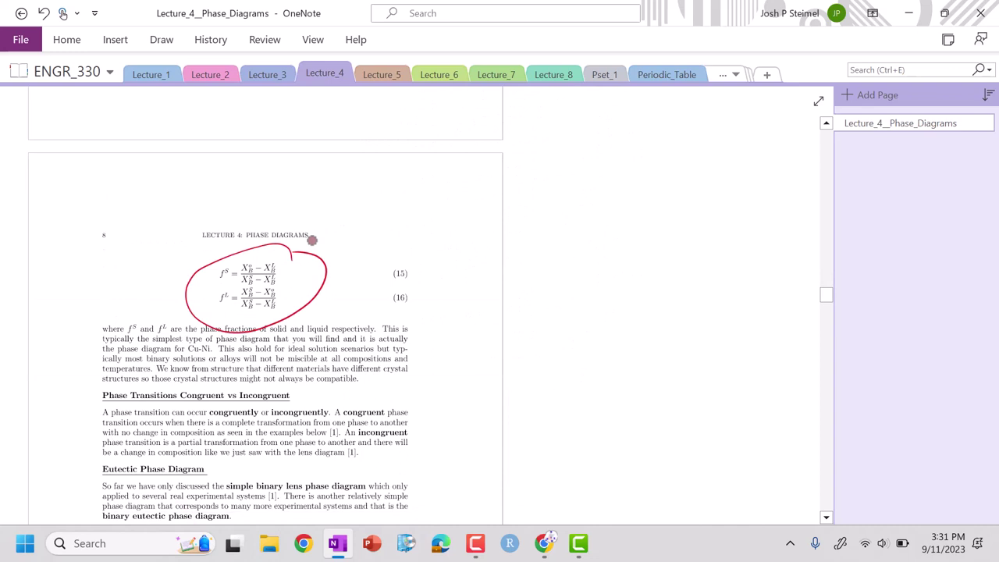
# Step: Scroll to the Eutectic Phase Diagram section, ending at 'Identify the Solidus Line'
pyautogui.scroll(-4, 312, 239)
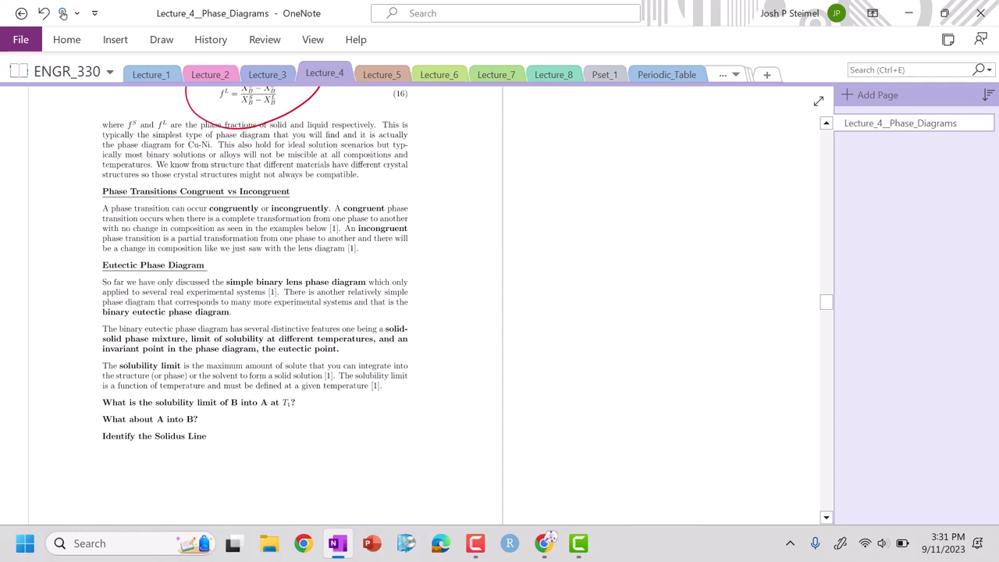
pyautogui.scroll(-5, 265, 305)
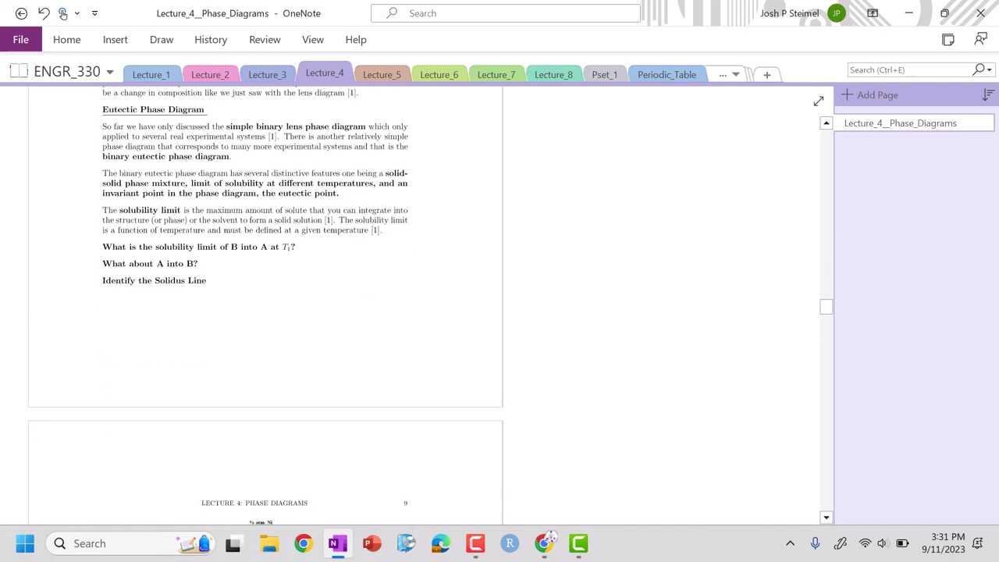
pyautogui.scroll(-15, 266, 304)
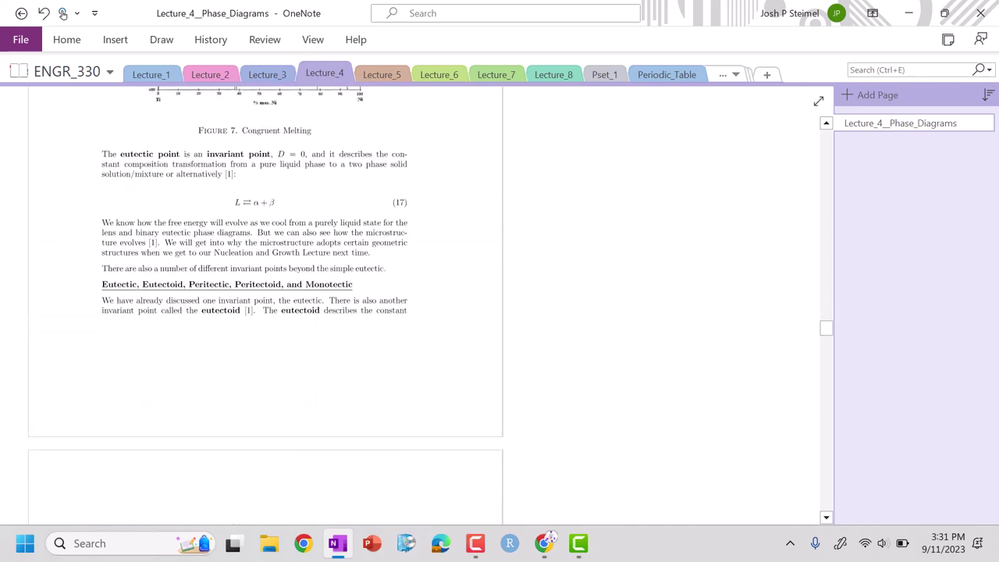
pyautogui.scroll(-5, 266, 305)
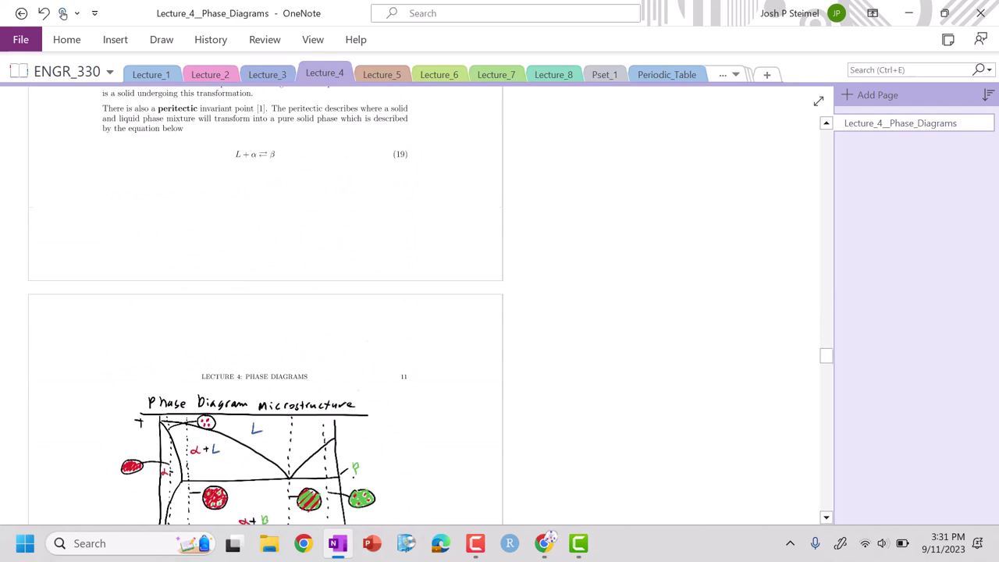
pyautogui.scroll(15, 265, 304)
pyautogui.scroll(2, 265, 304)
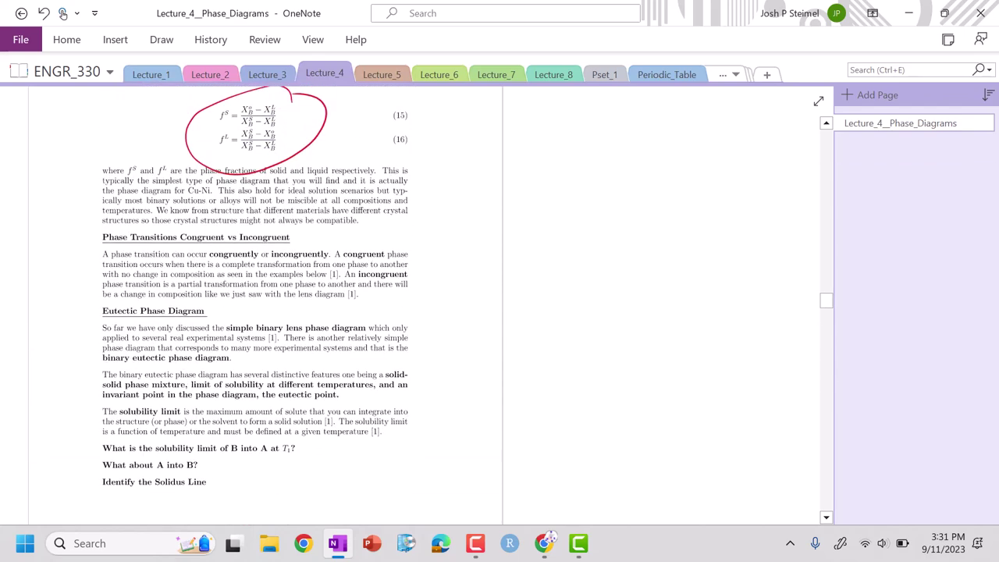
pyautogui.scroll(-2, 266, 305)
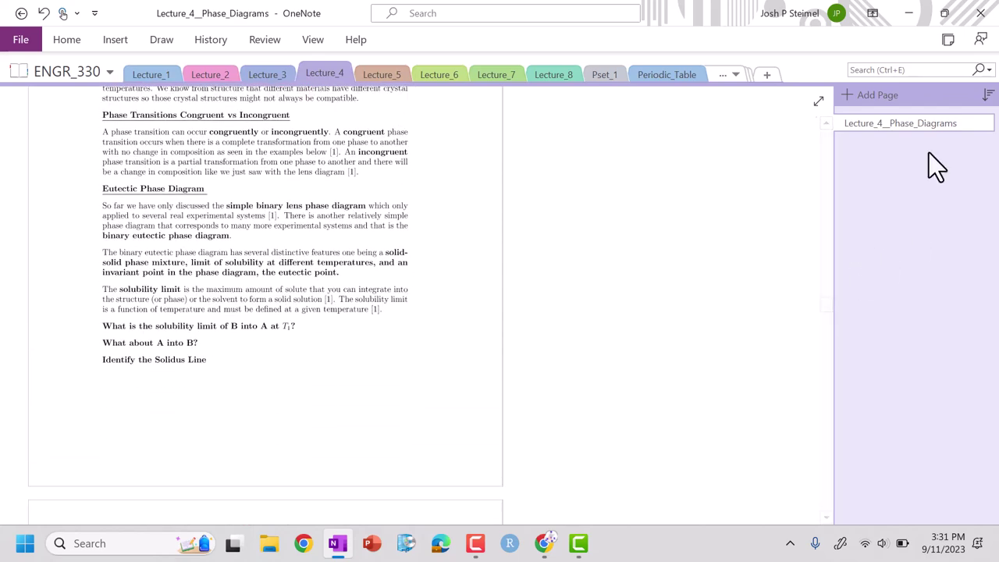